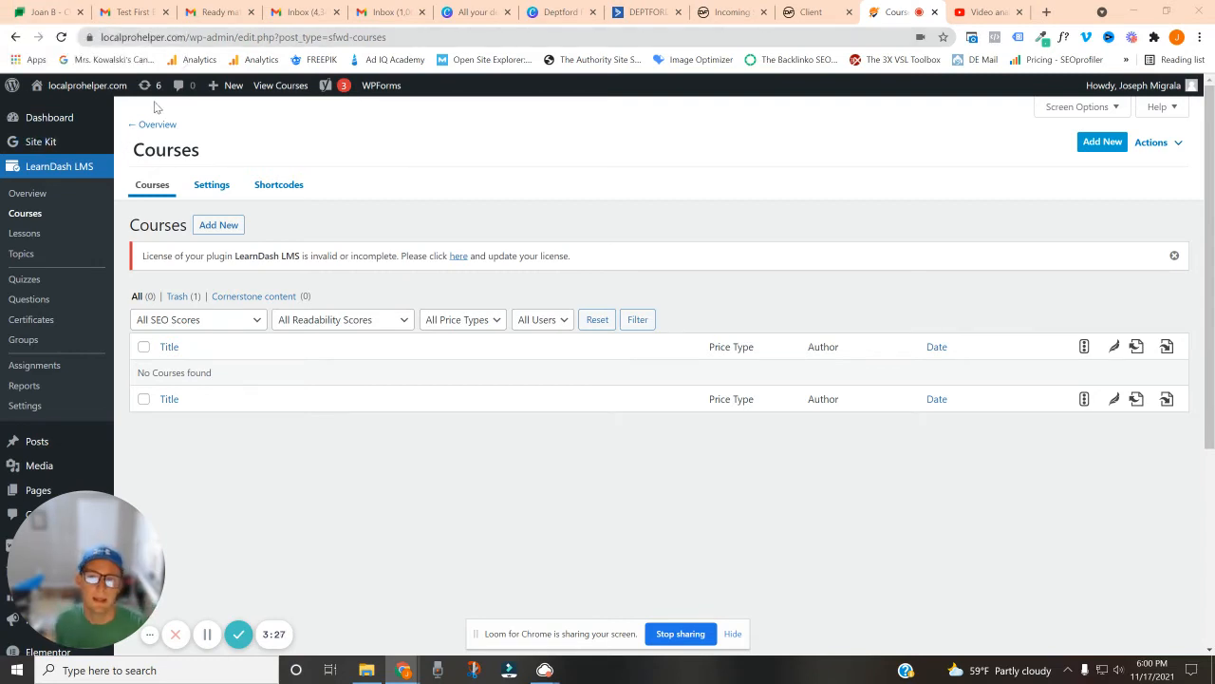
Create a new course titled "Deptford Fence Training"
left_click(230, 230)
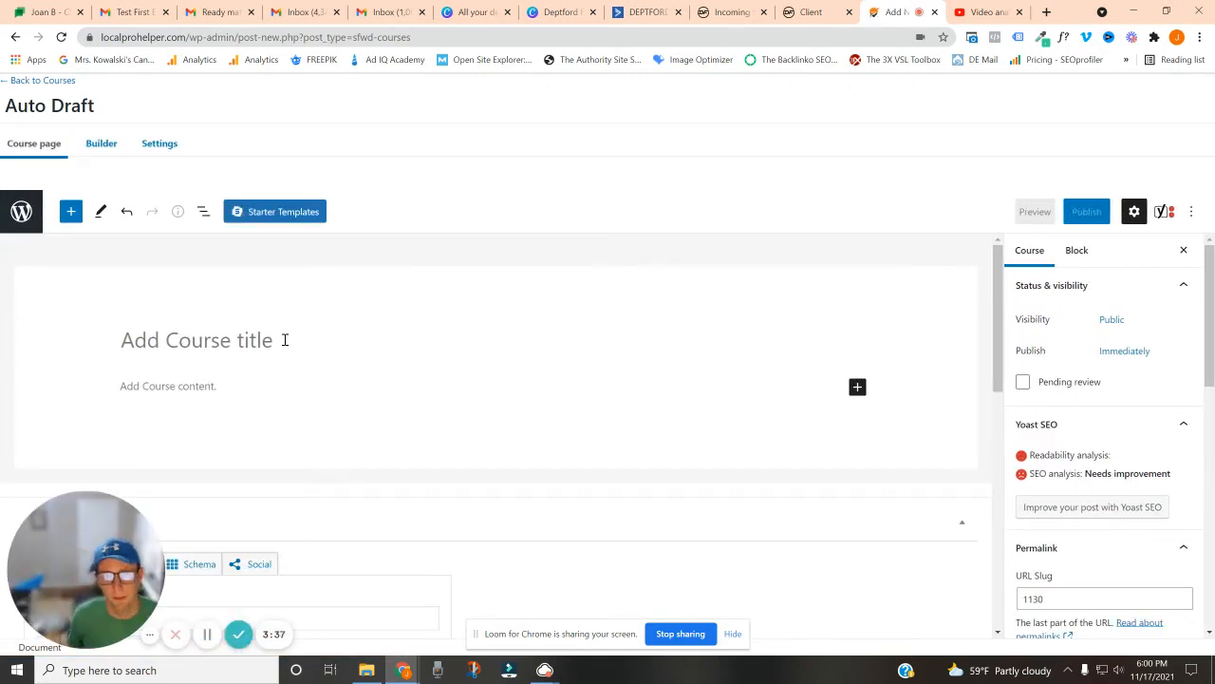
type("De")
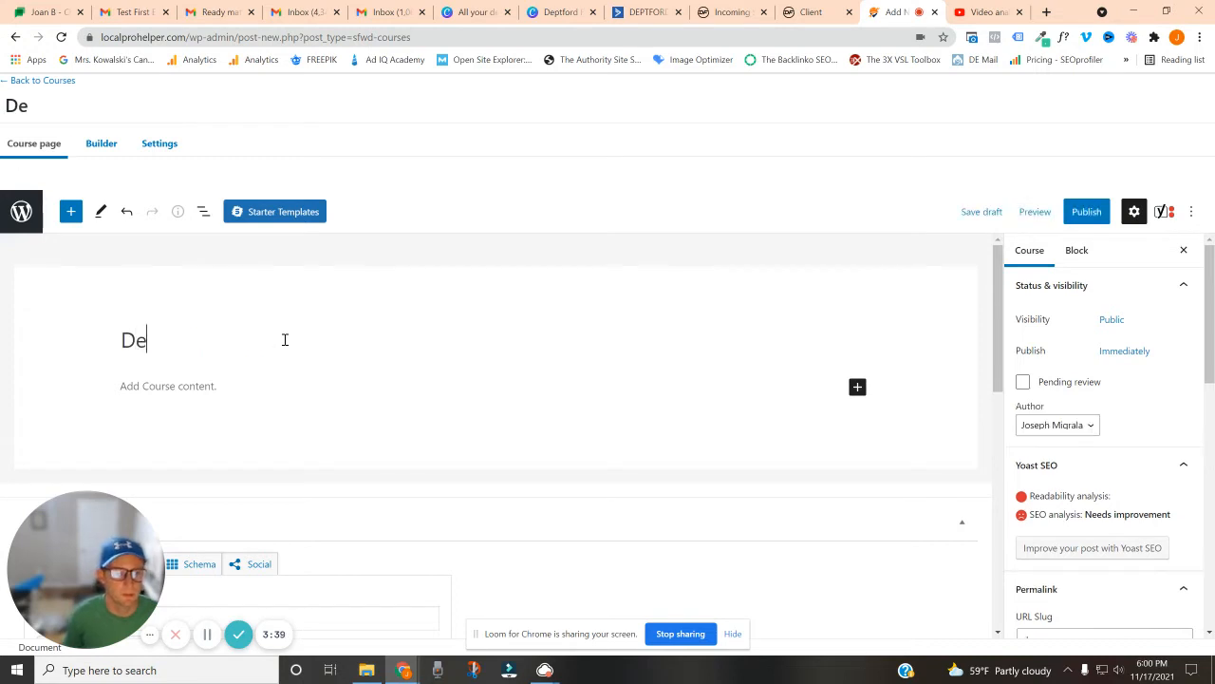
type("ptford")
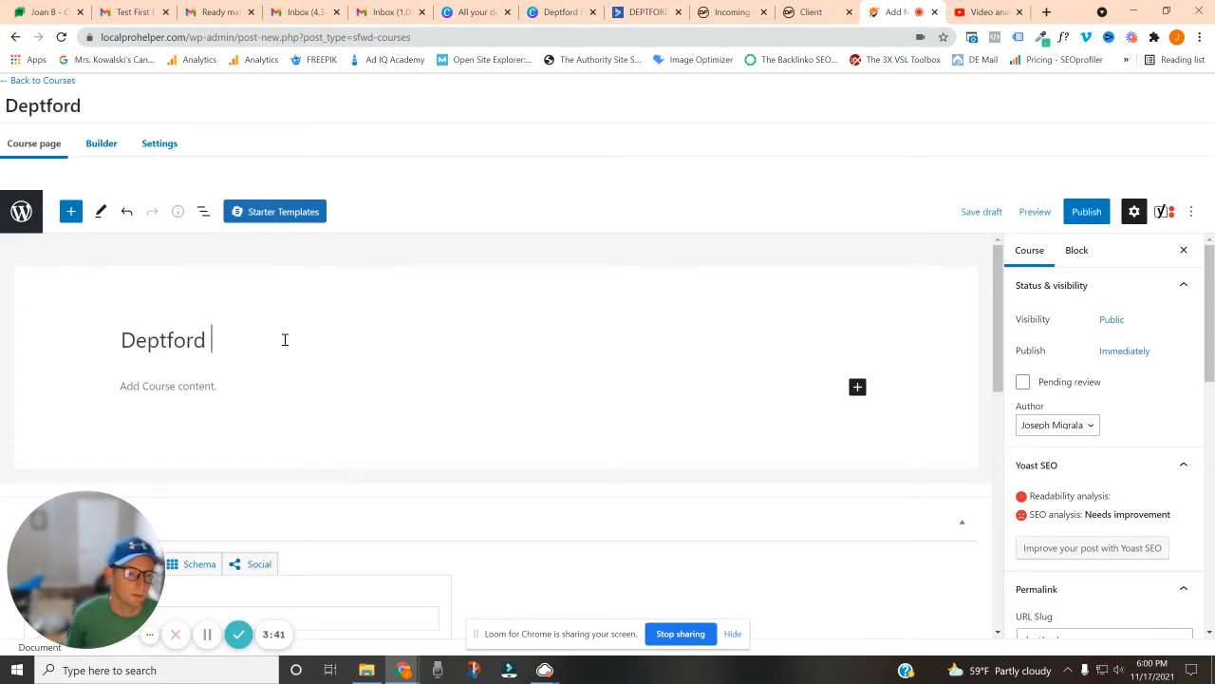
type(" Fence Training")
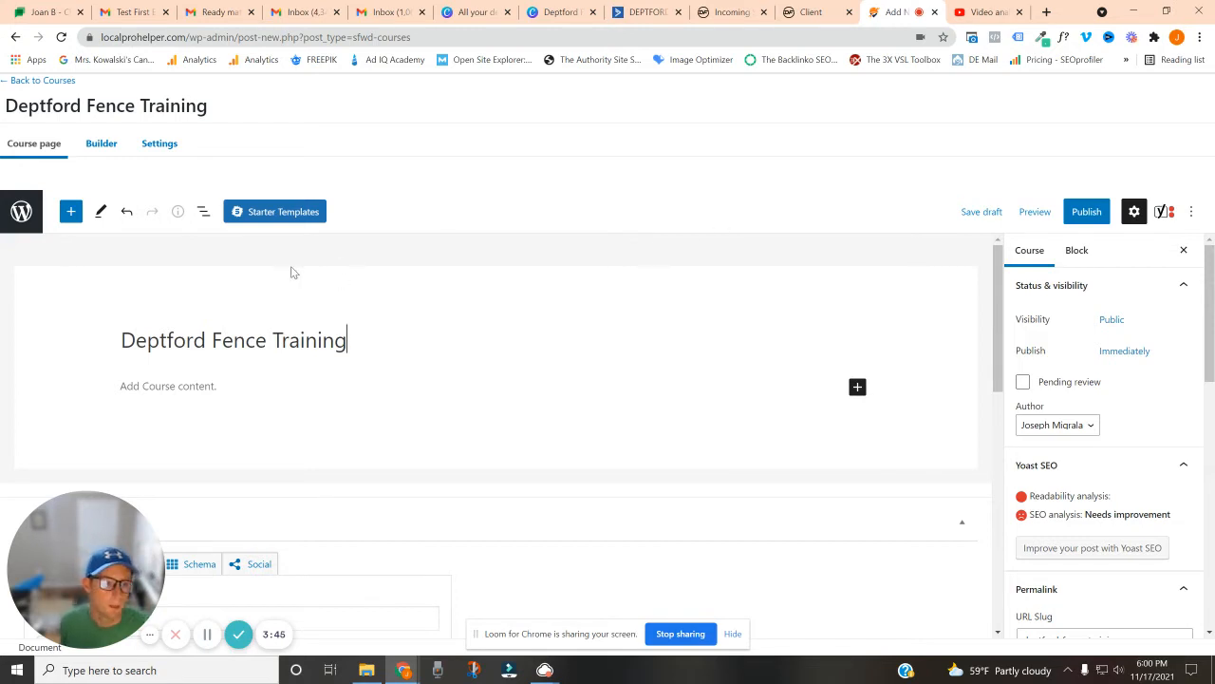
scroll(304, 365, "down", 1)
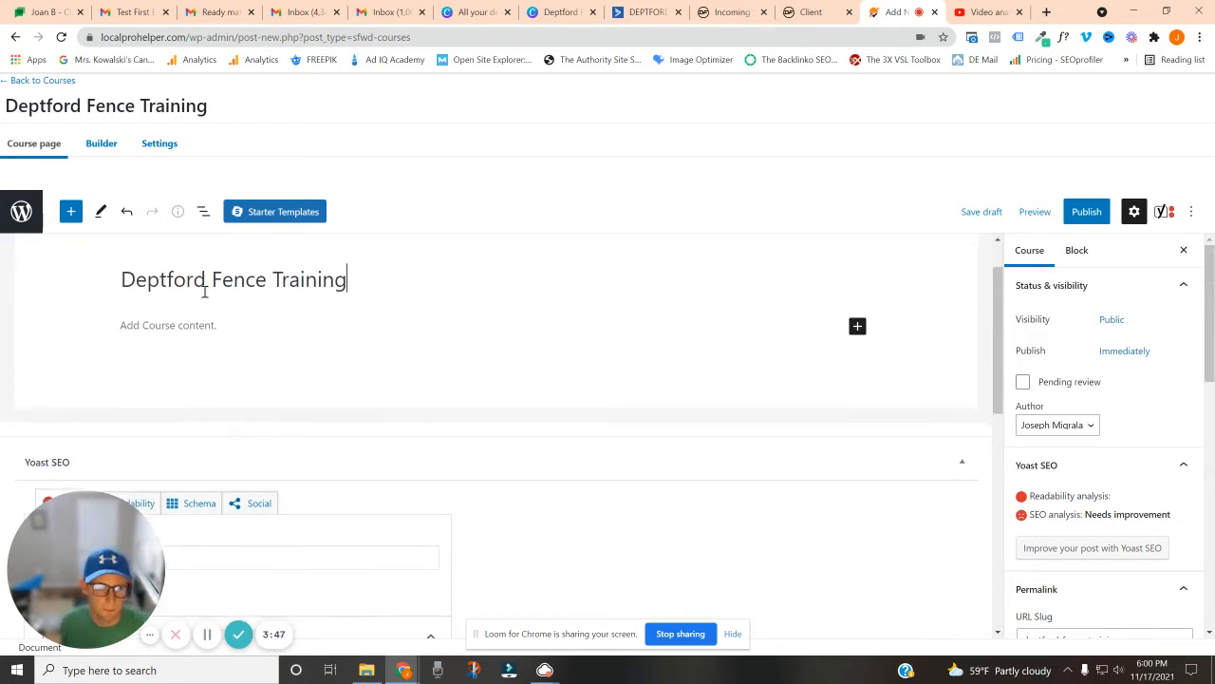
Add a section heading named "Introduction" in the course builder
left_click(109, 150)
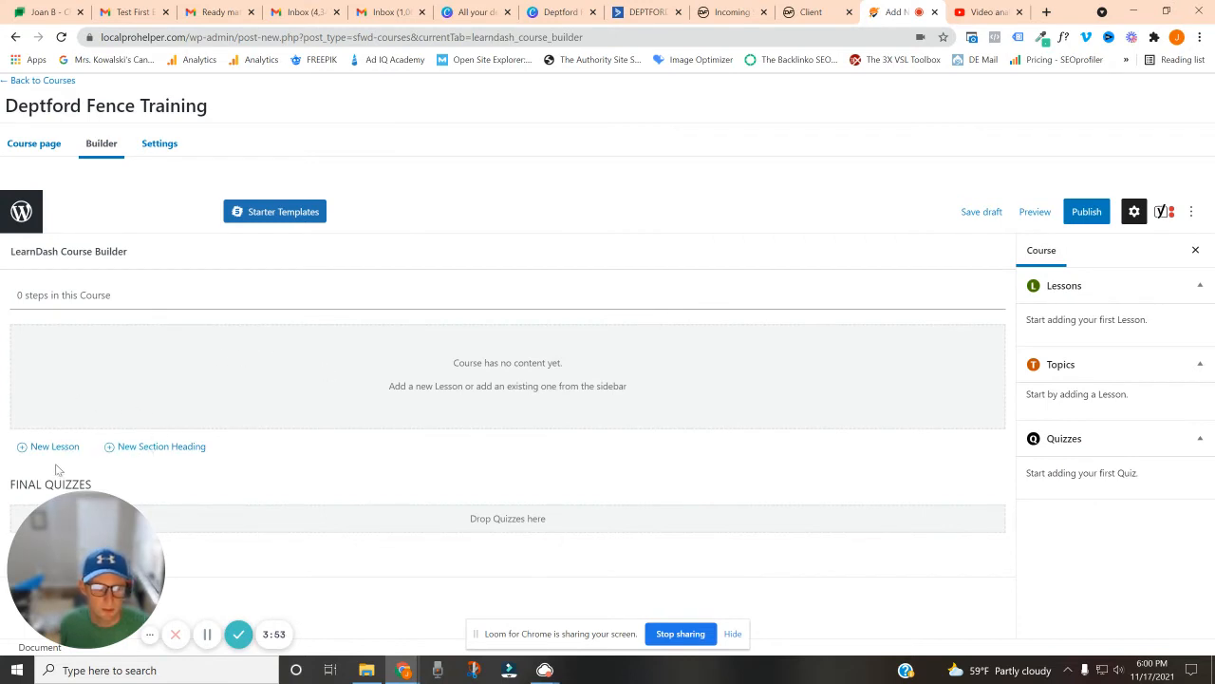
left_click(148, 452)
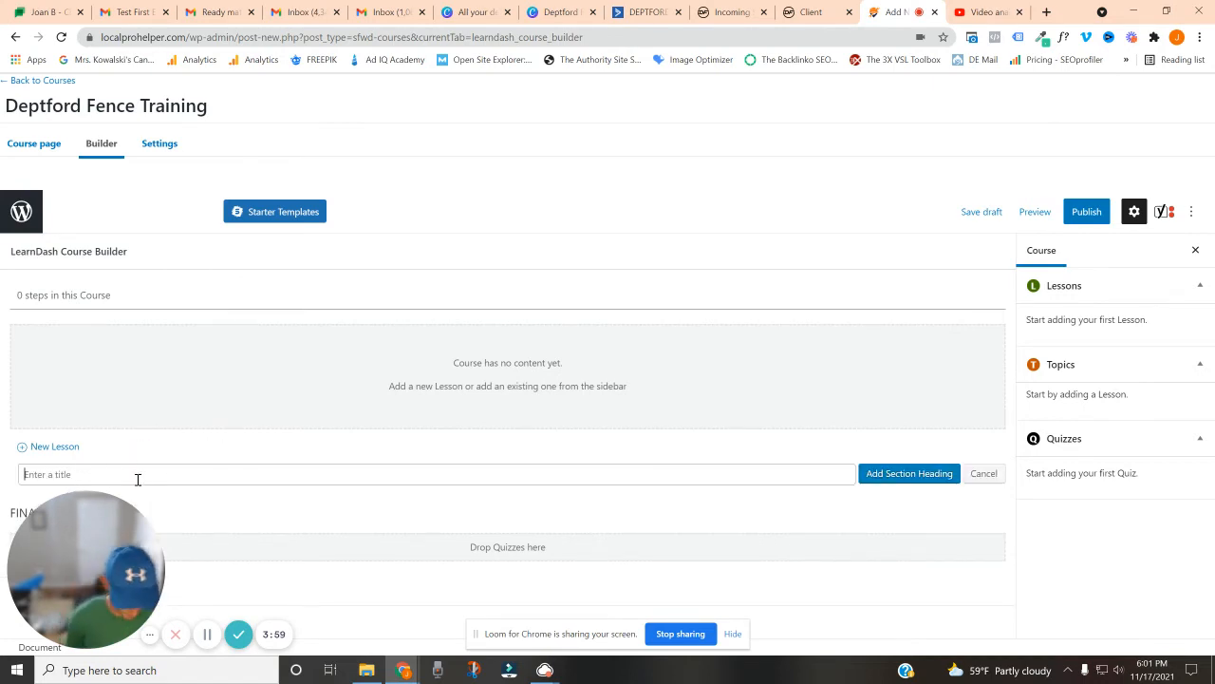
type("Ub")
key("BackSpace")
key("BackSpace")
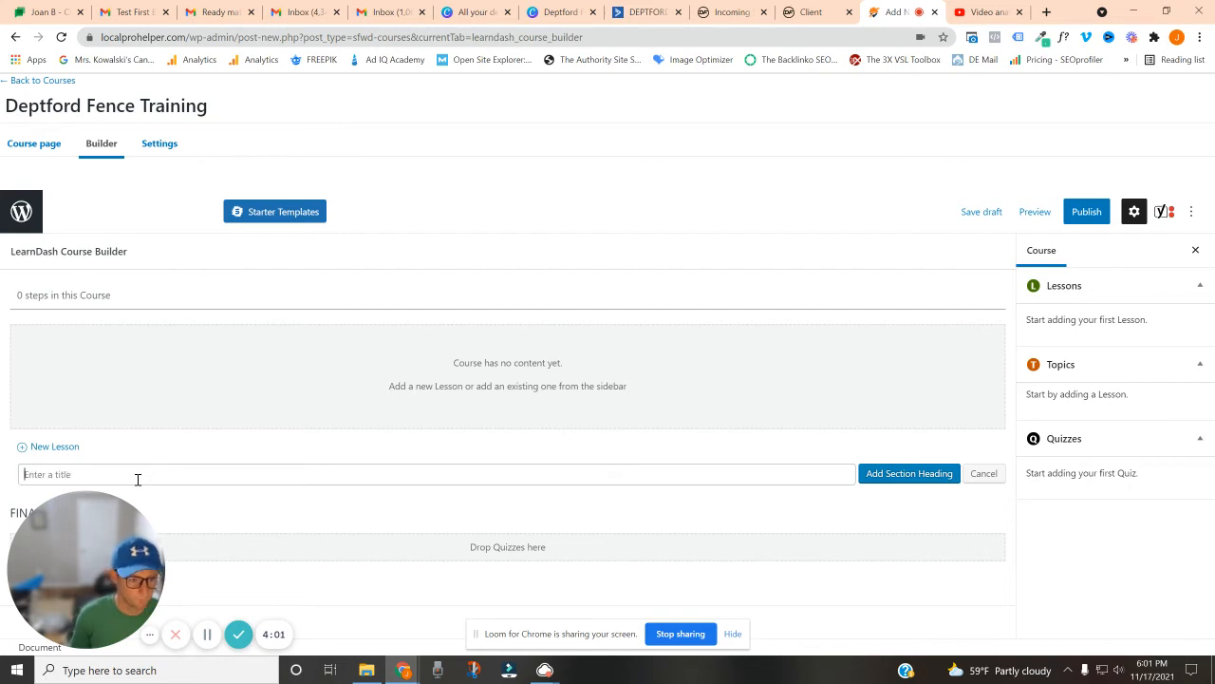
type("Int")
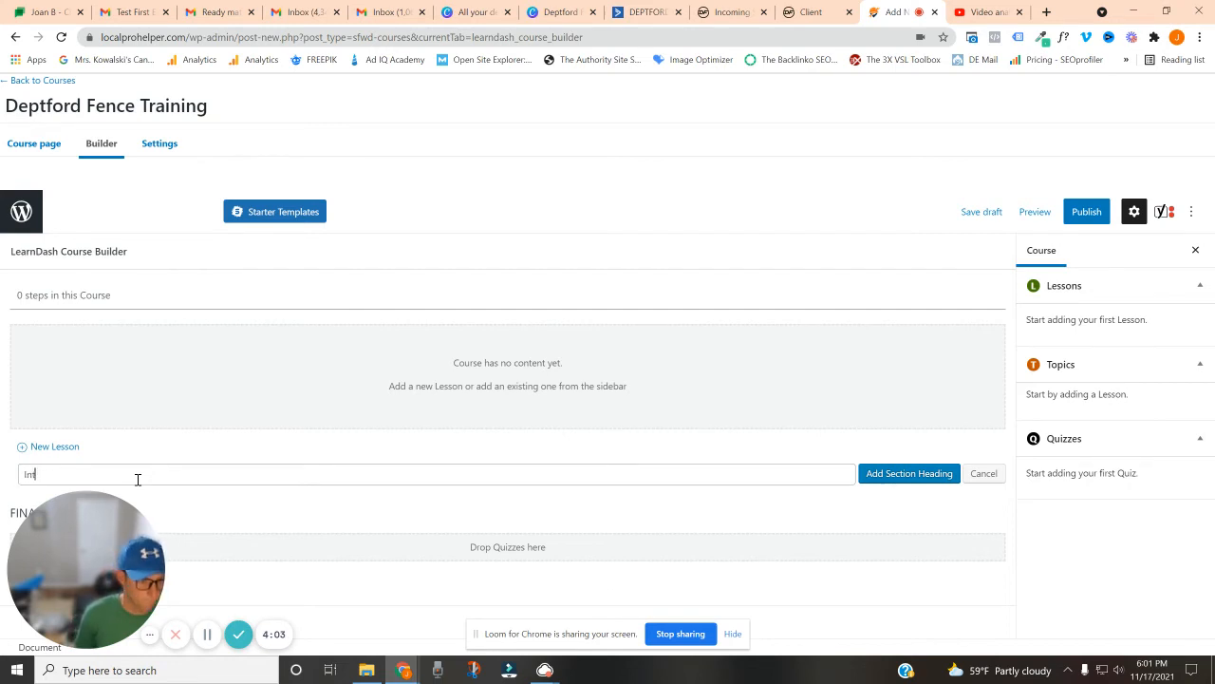
type("roduction")
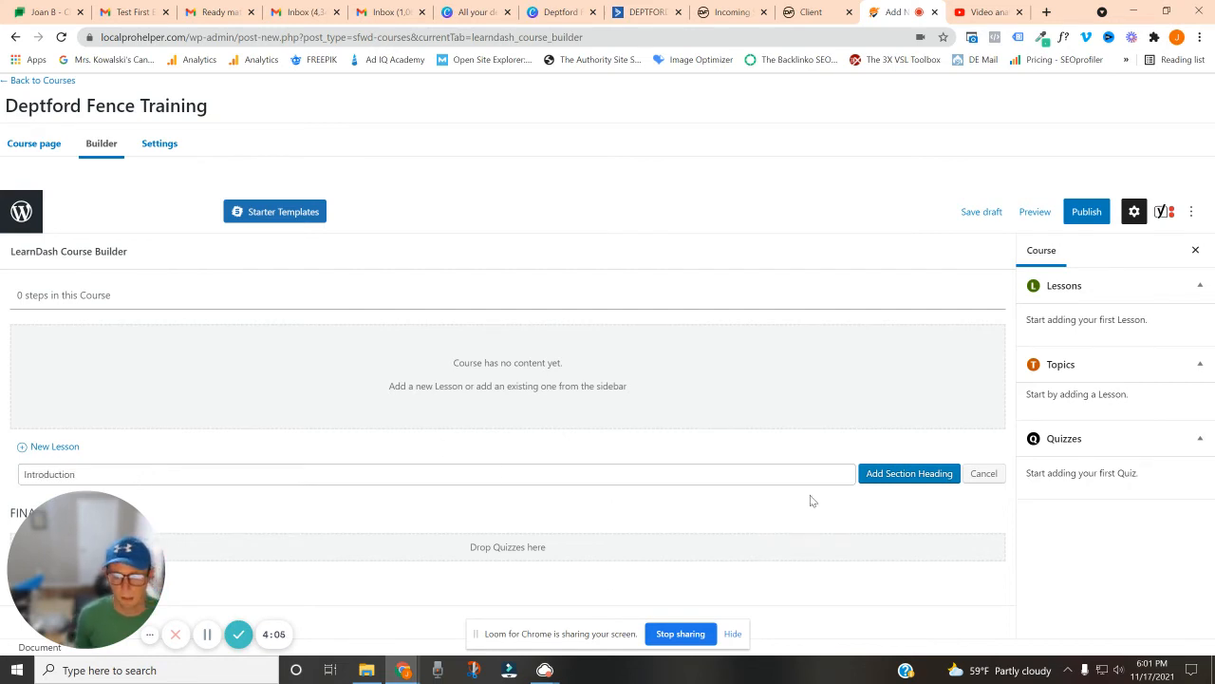
left_click(889, 477)
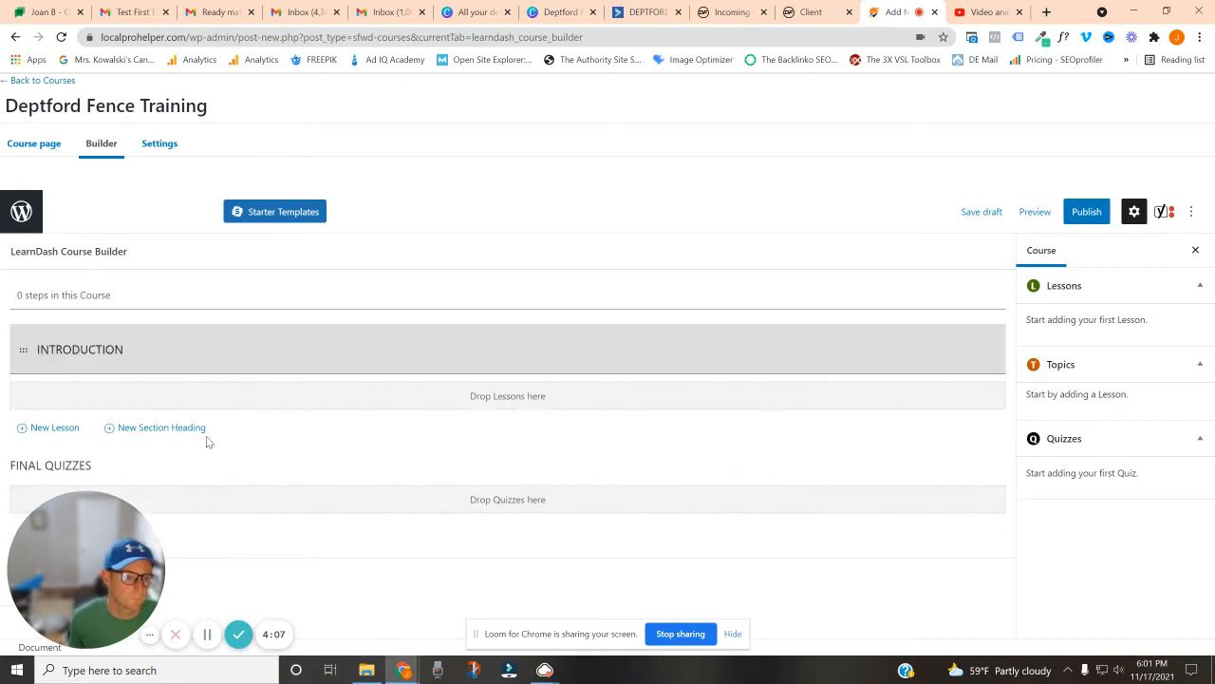
Add a second section heading named "Fence Information" below Introduction
left_click(175, 428)
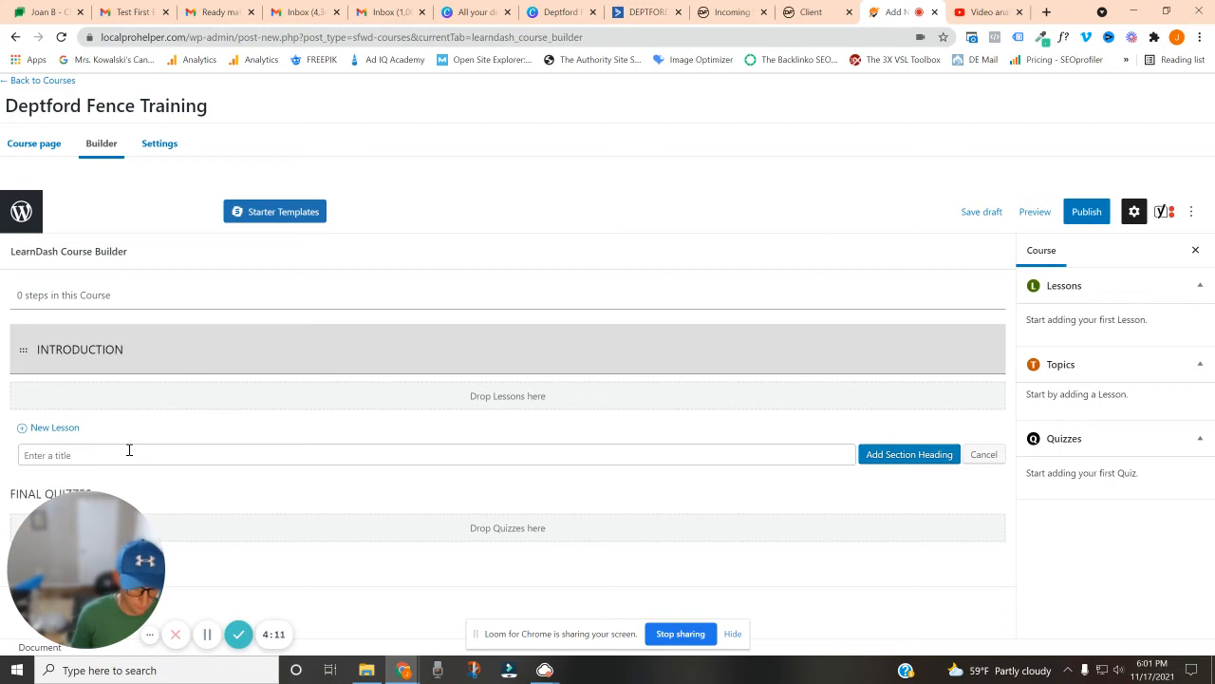
type("Fence Int")
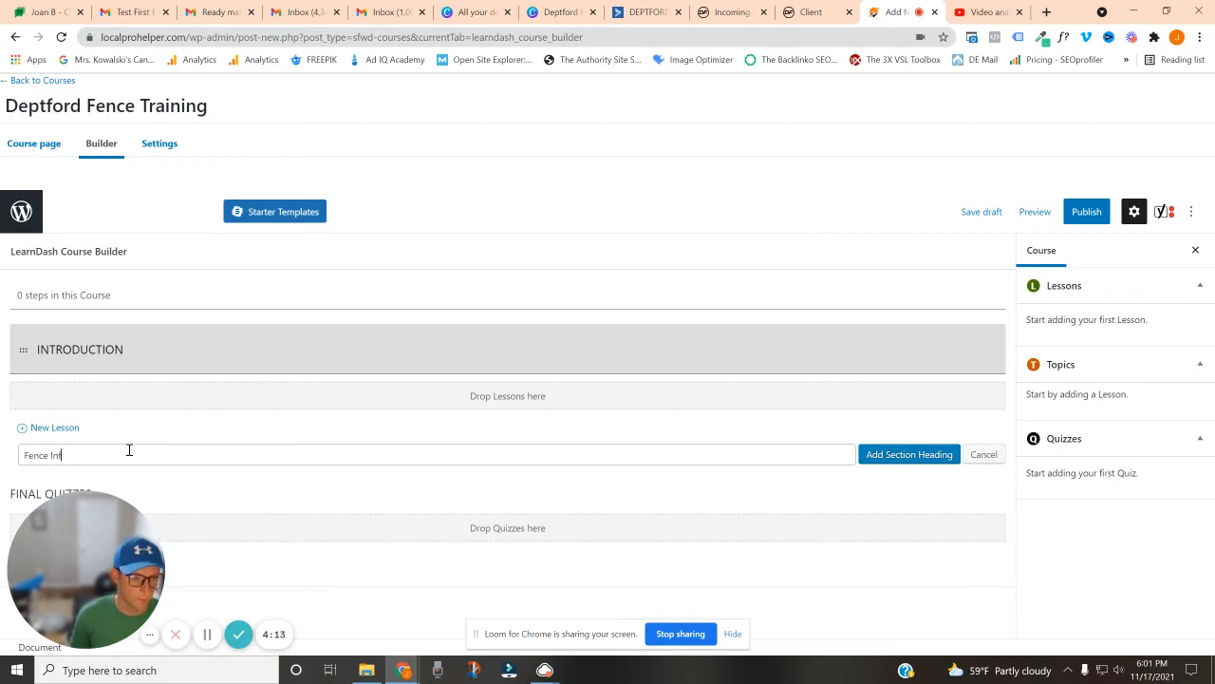
type("ormation")
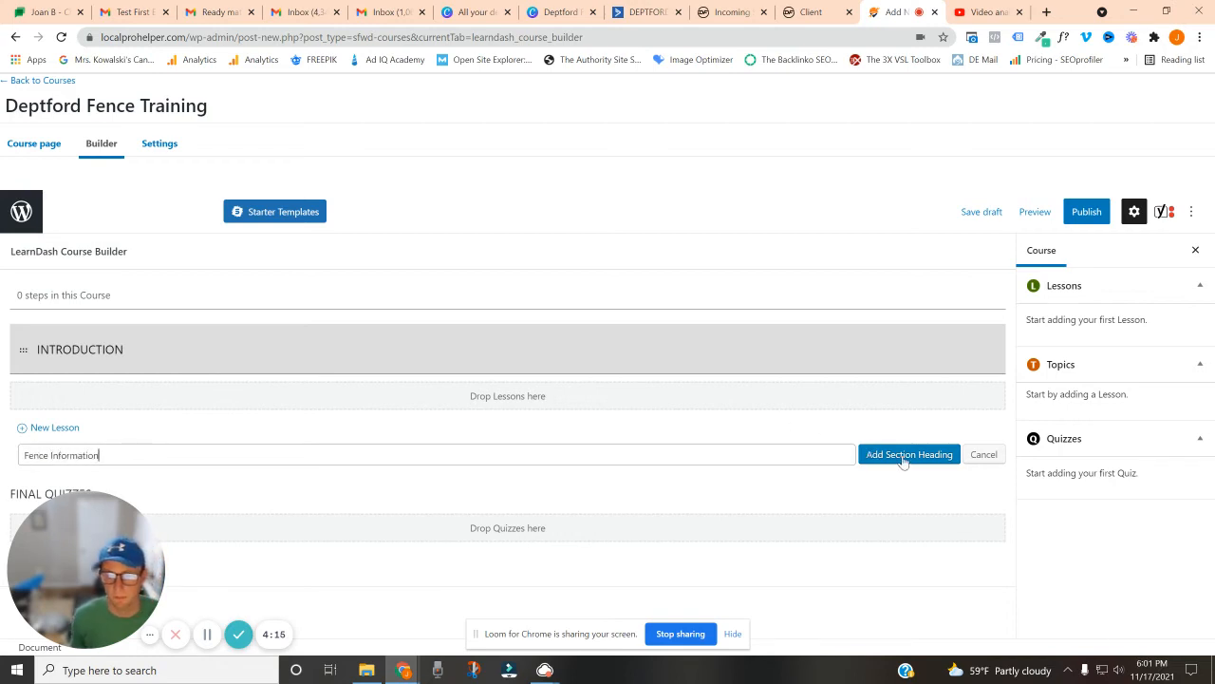
left_click(902, 456)
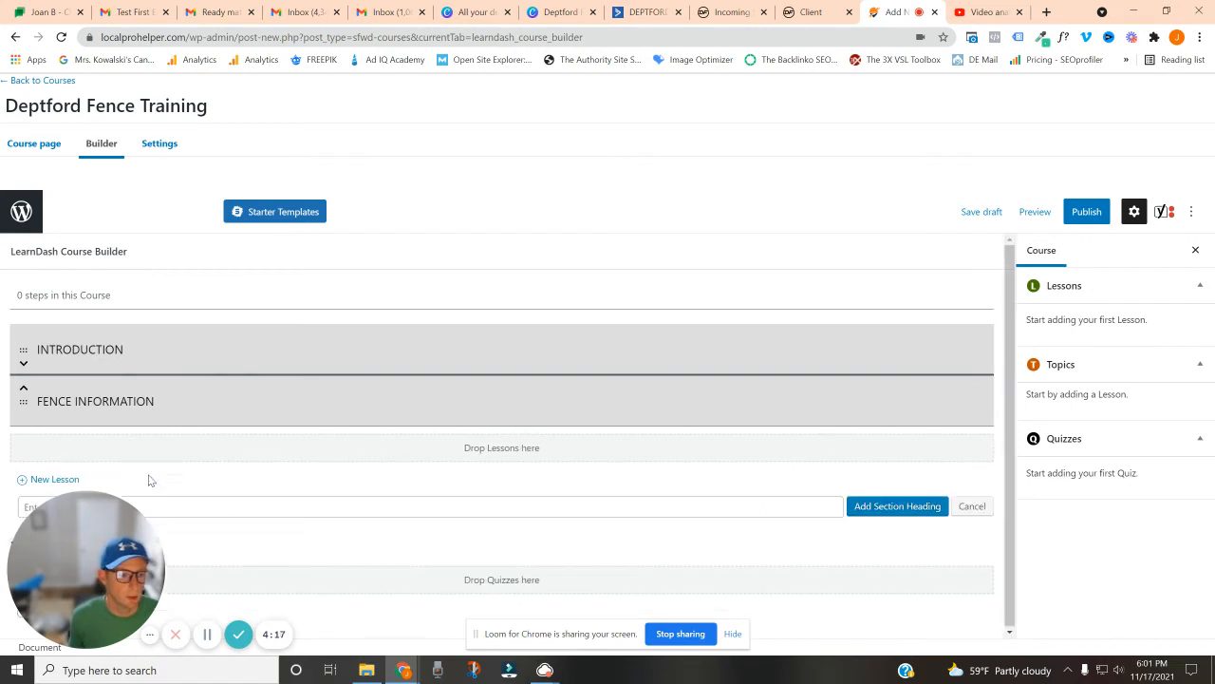
Add a third section heading named "How to Use Kitchen Sink" below Fence Information
left_click(204, 507)
type("H")
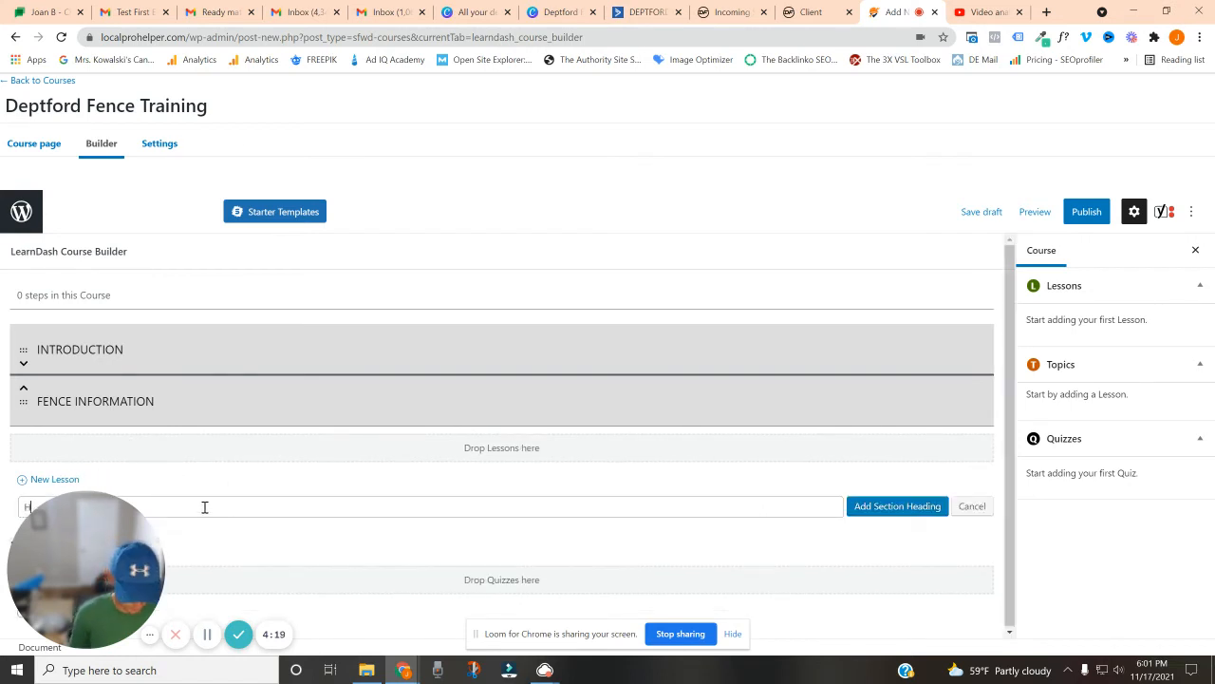
type("o")
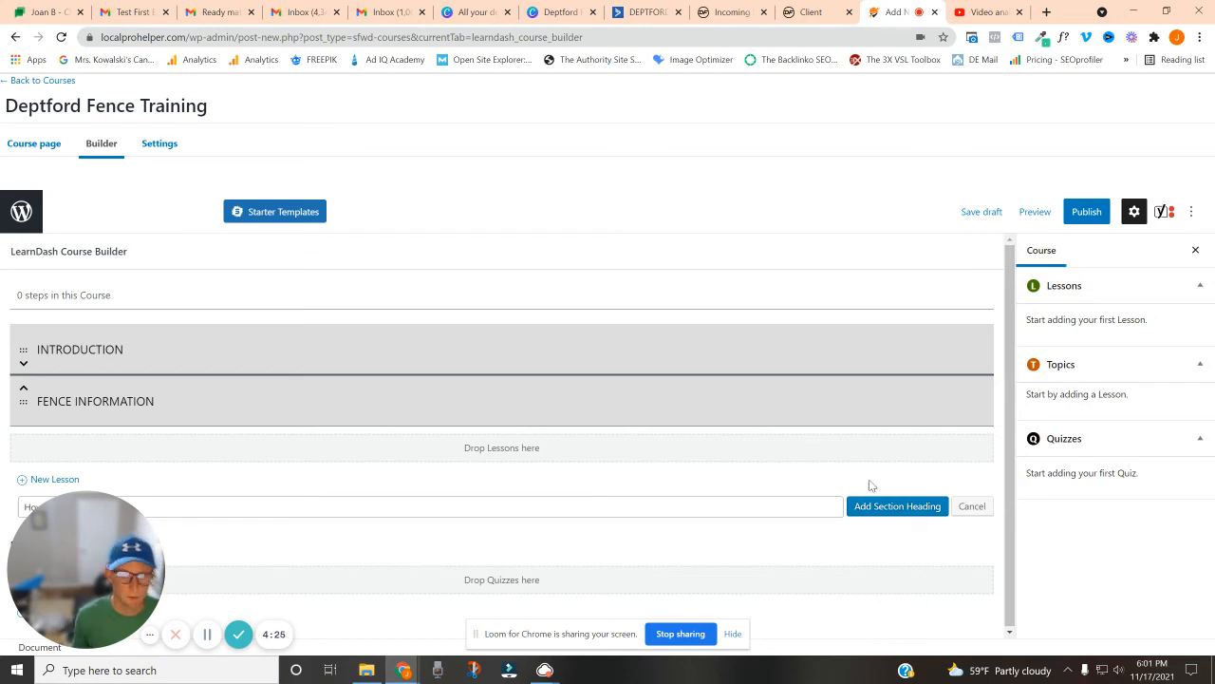
left_click(909, 506)
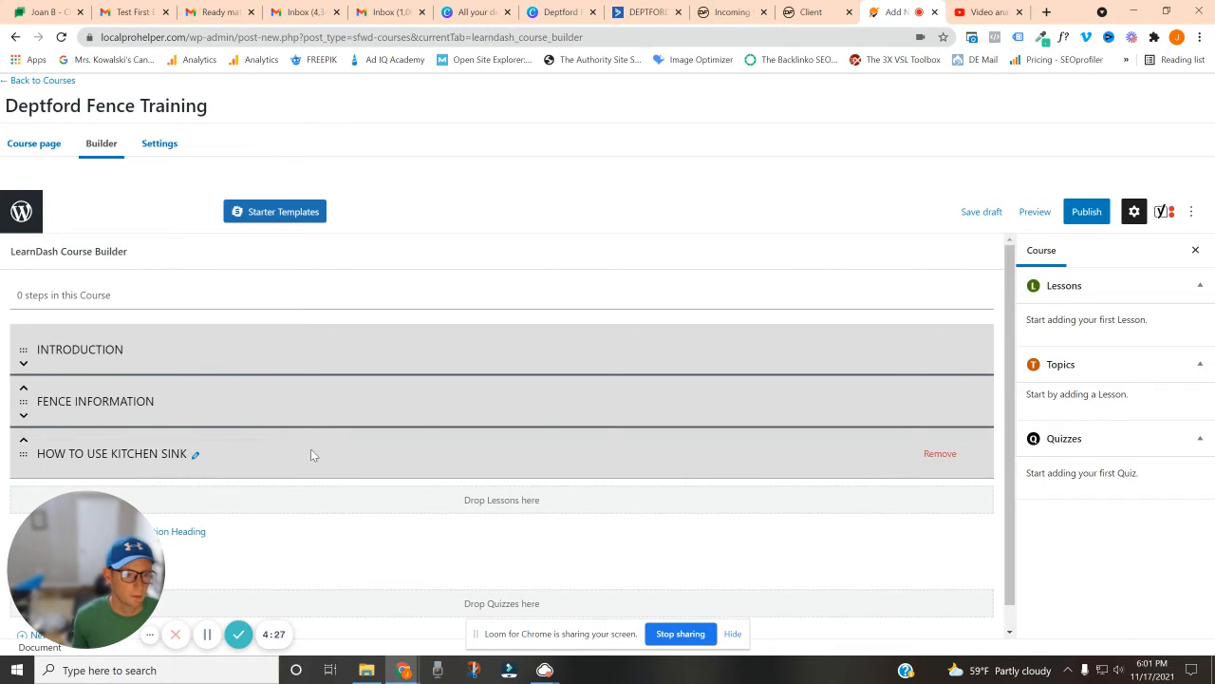
Add a lesson named "Vinyl Fences" and place it under the Fence Information section
scroll(182, 448, "down", 1)
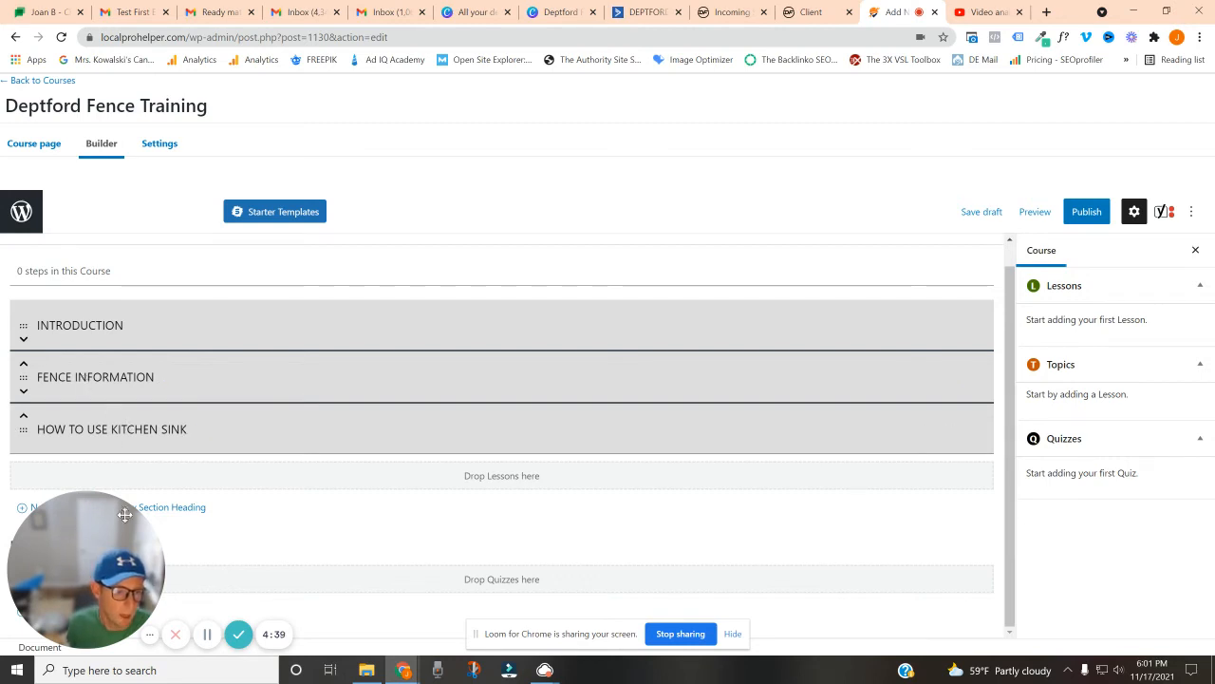
left_click_drag(100, 534, 1141, 535)
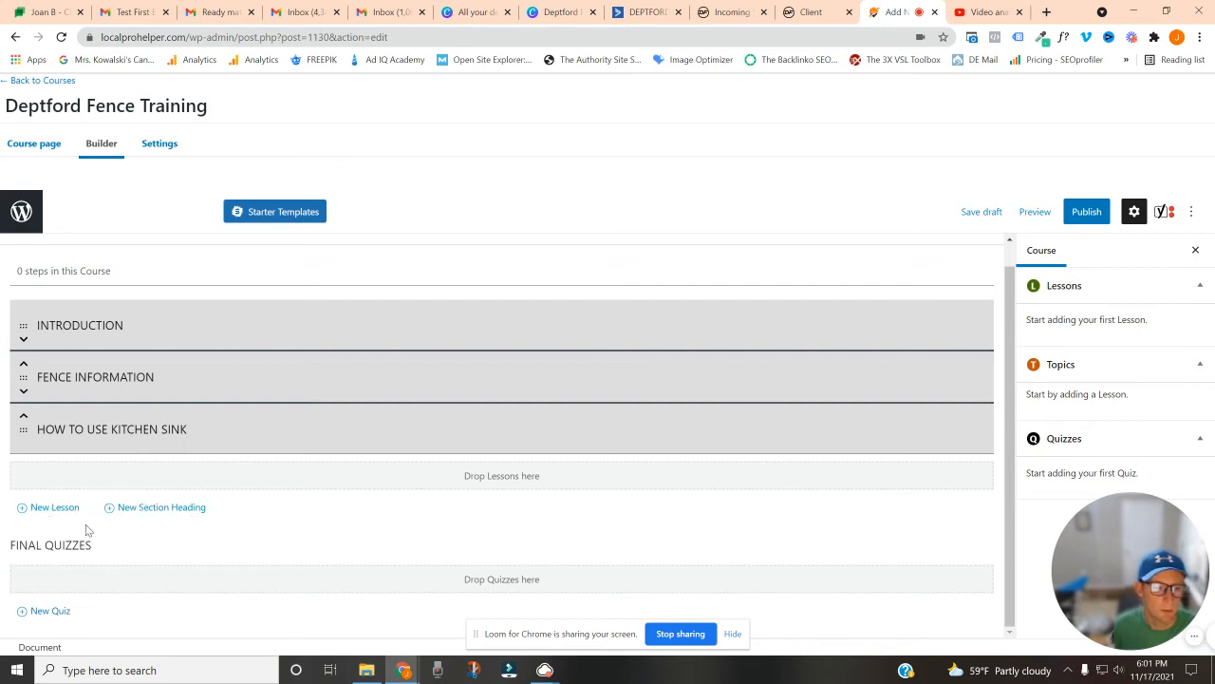
left_click(43, 508)
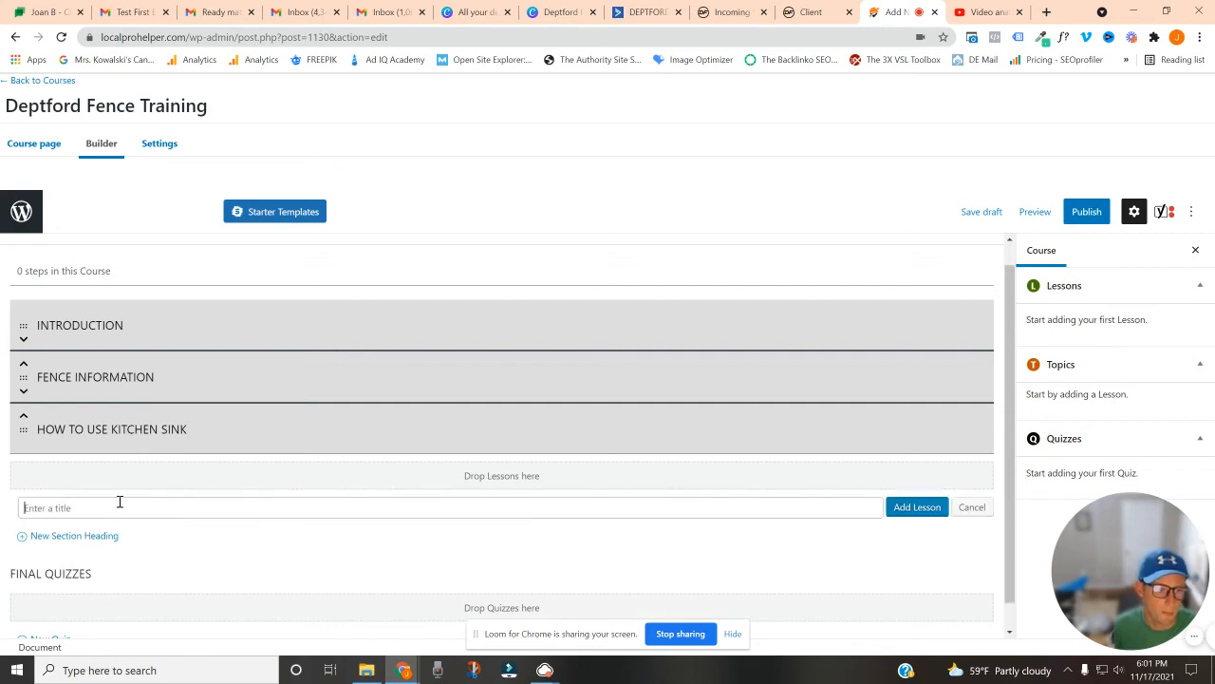
type("Iny")
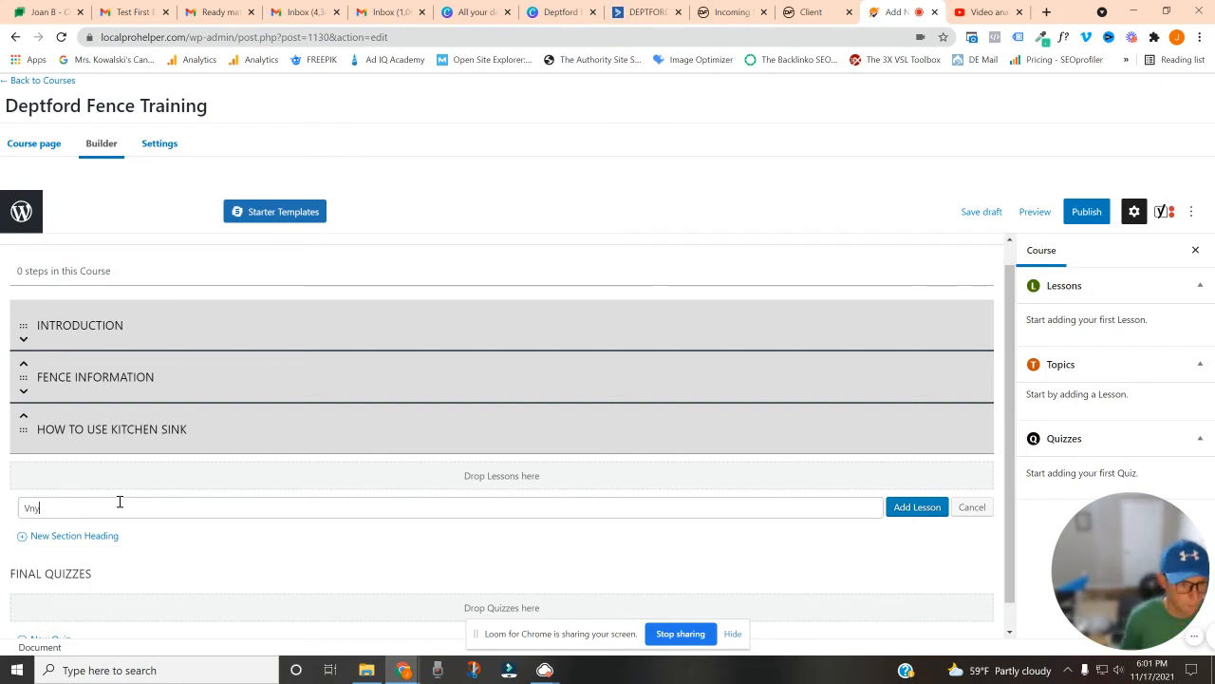
key("BackSpace")
key("BackSpace")
key("BackSpace")
type("Vinyl Fences")
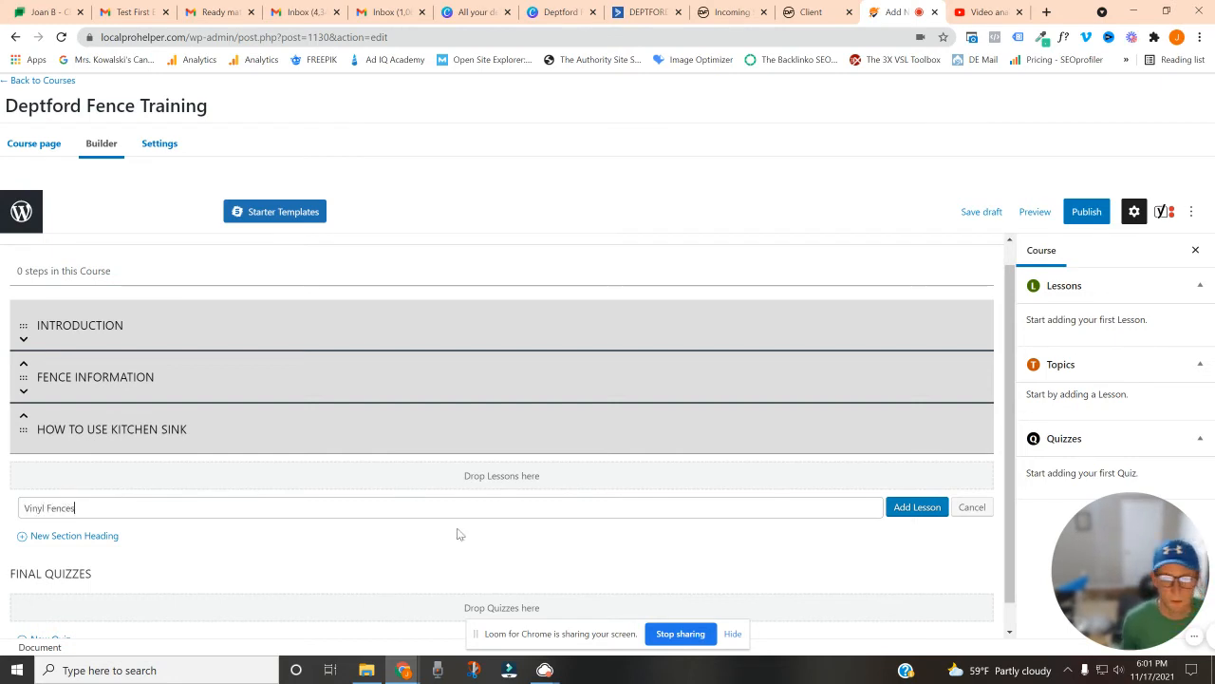
left_click(911, 510)
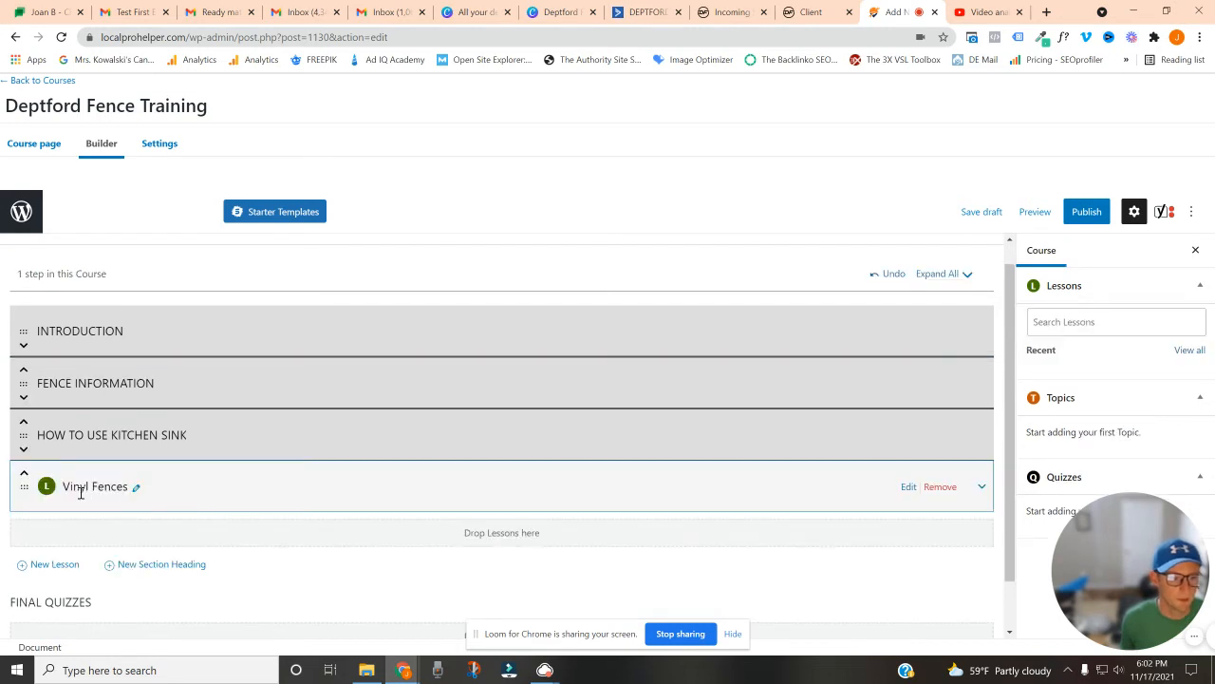
left_click_drag(22, 486, 23, 429)
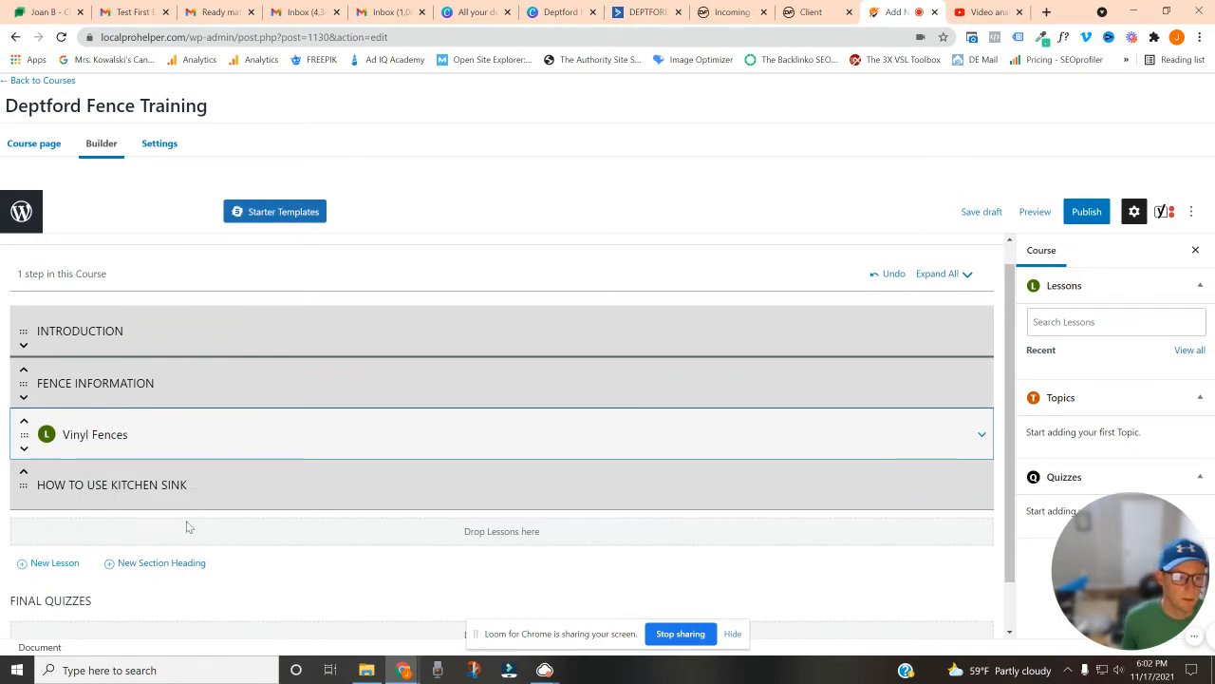
Add an "Aluminum Fences" lesson and move it directly below Vinyl Fences in the Fence Information section
left_click(54, 562)
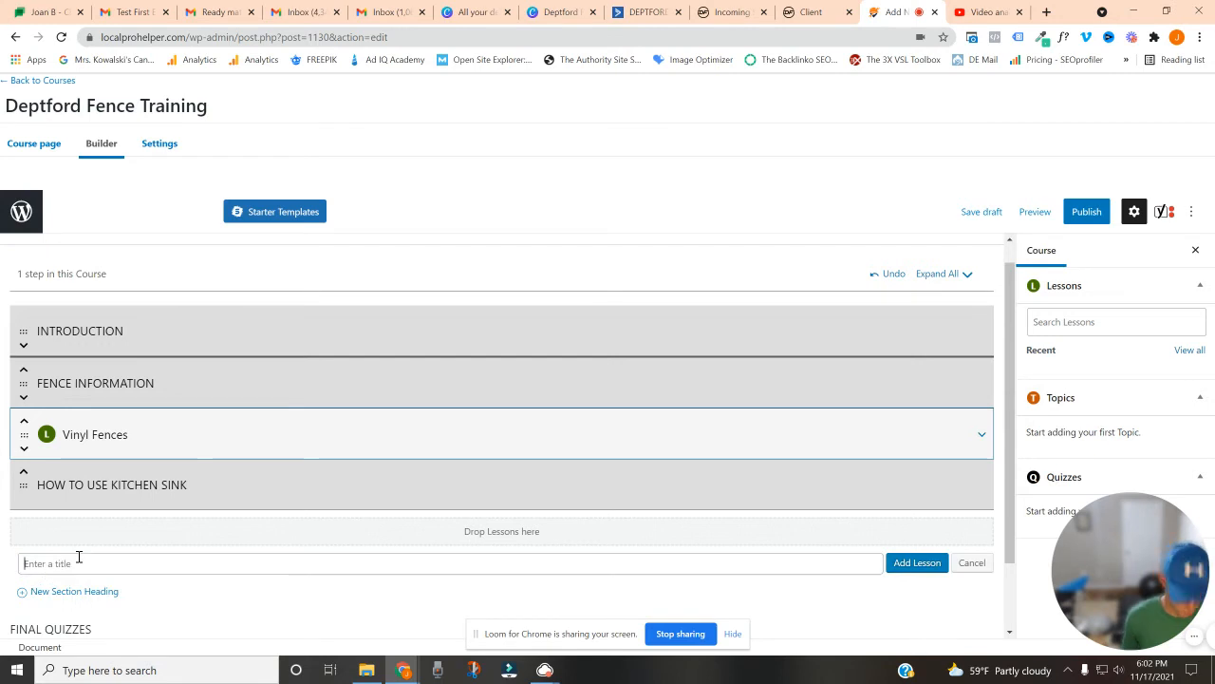
type("Aluminum Fen")
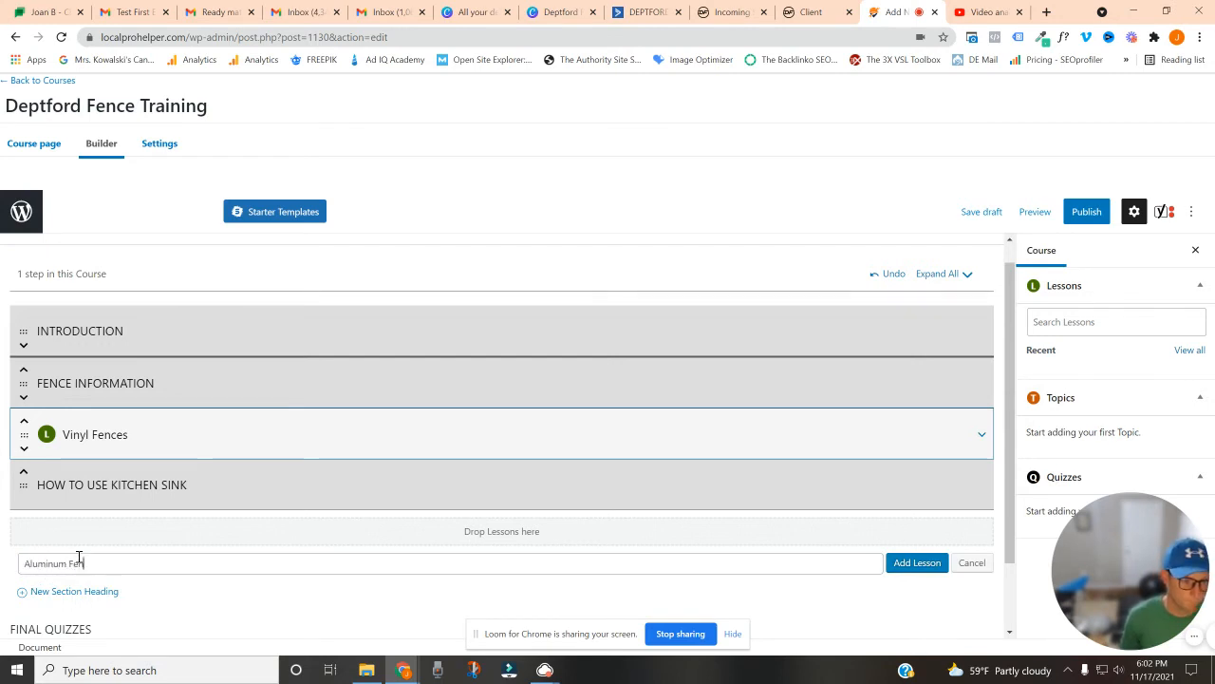
type("ces")
left_click(915, 566)
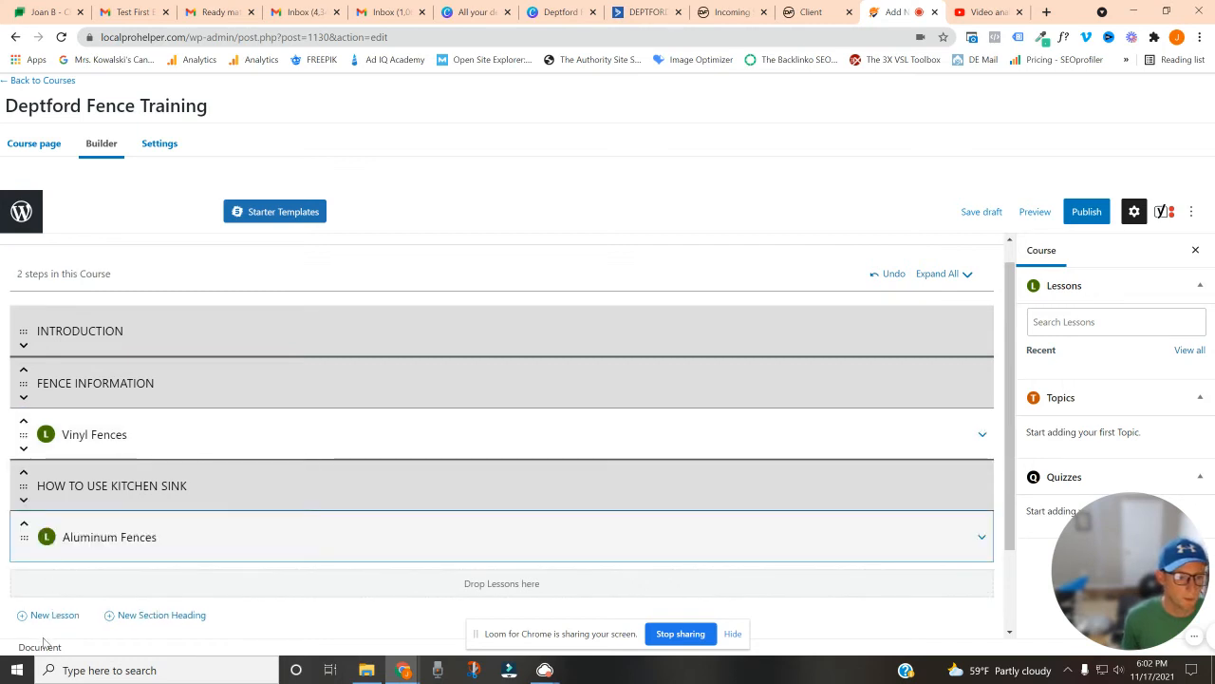
left_click_drag(23, 536, 22, 479)
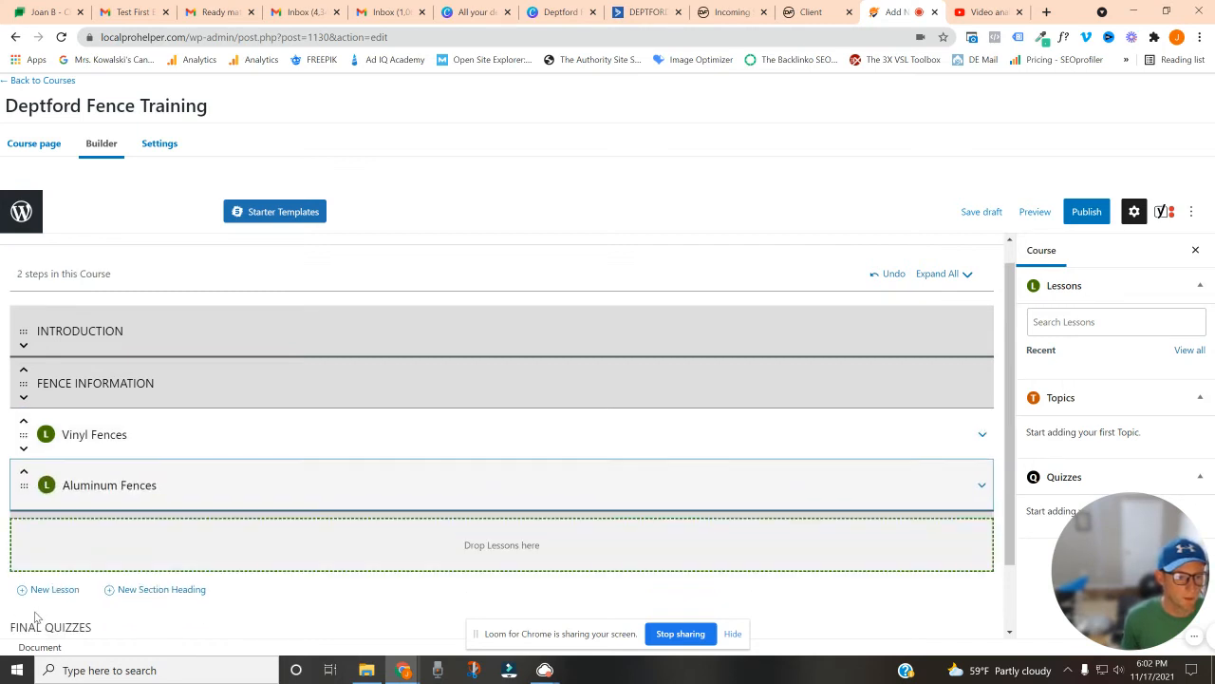
Add a "Cedar Fences" lesson and move it below Aluminum Fences, above the How to Use Kitchen Sink heading
left_click(52, 614)
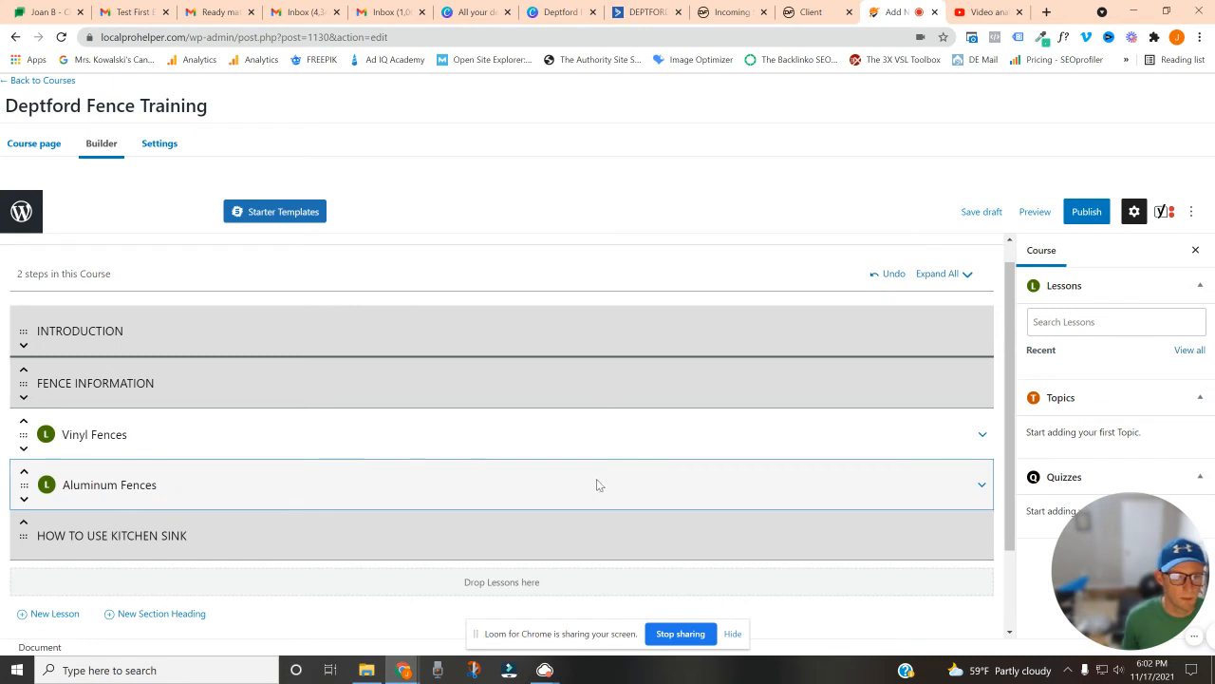
type("Ce")
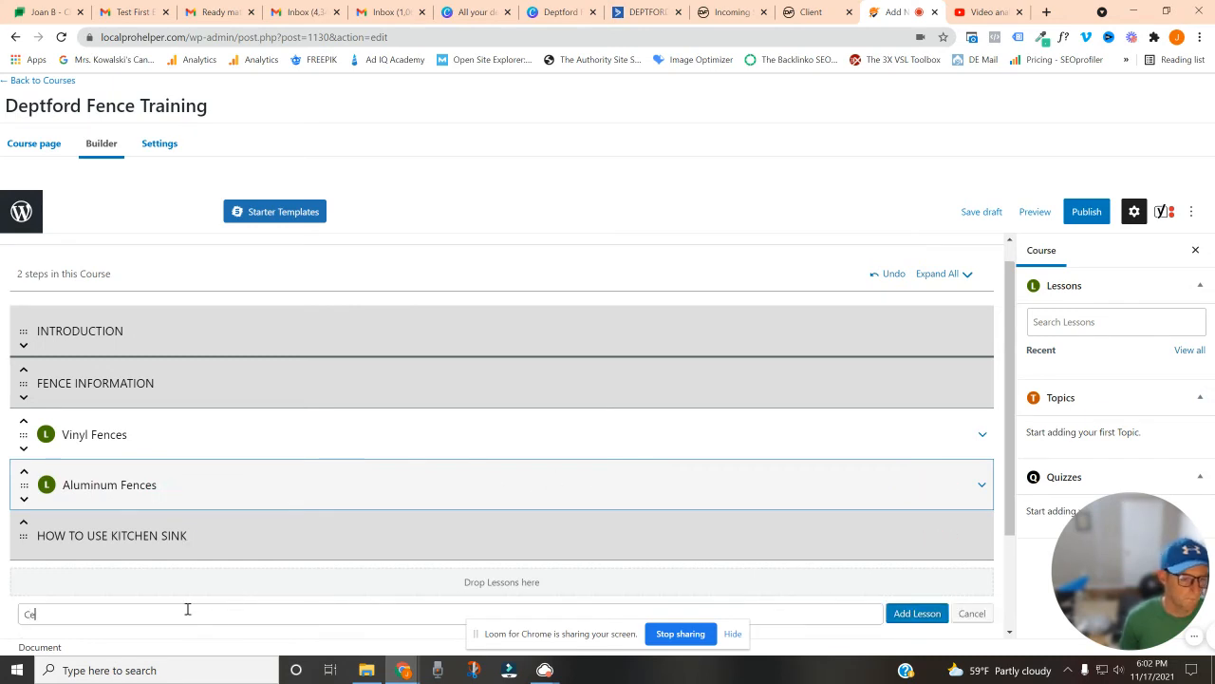
type("dar Fence")
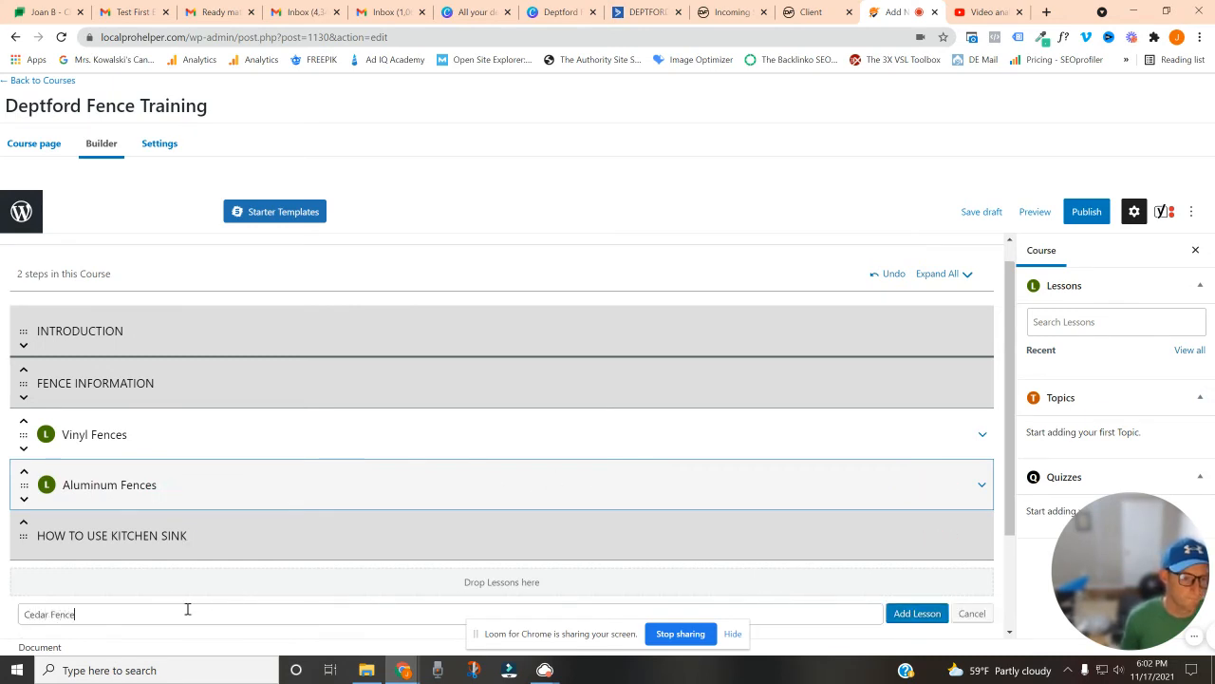
type("s")
left_click(897, 615)
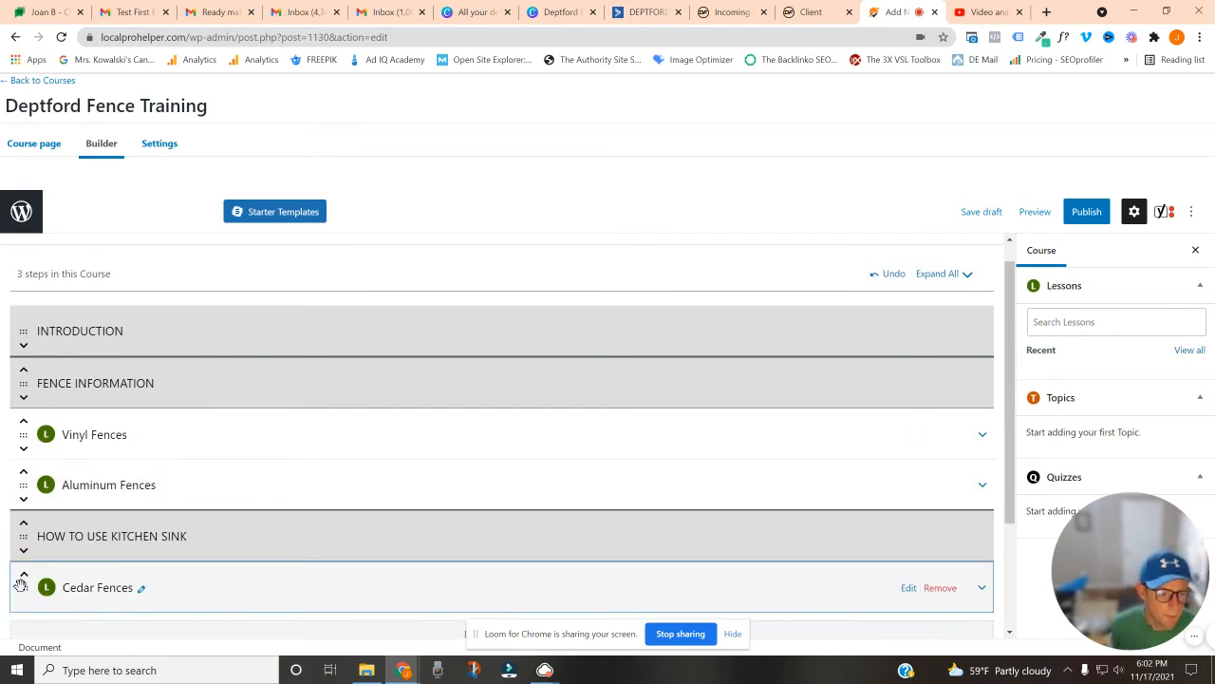
left_click_drag(20, 583, 28, 528)
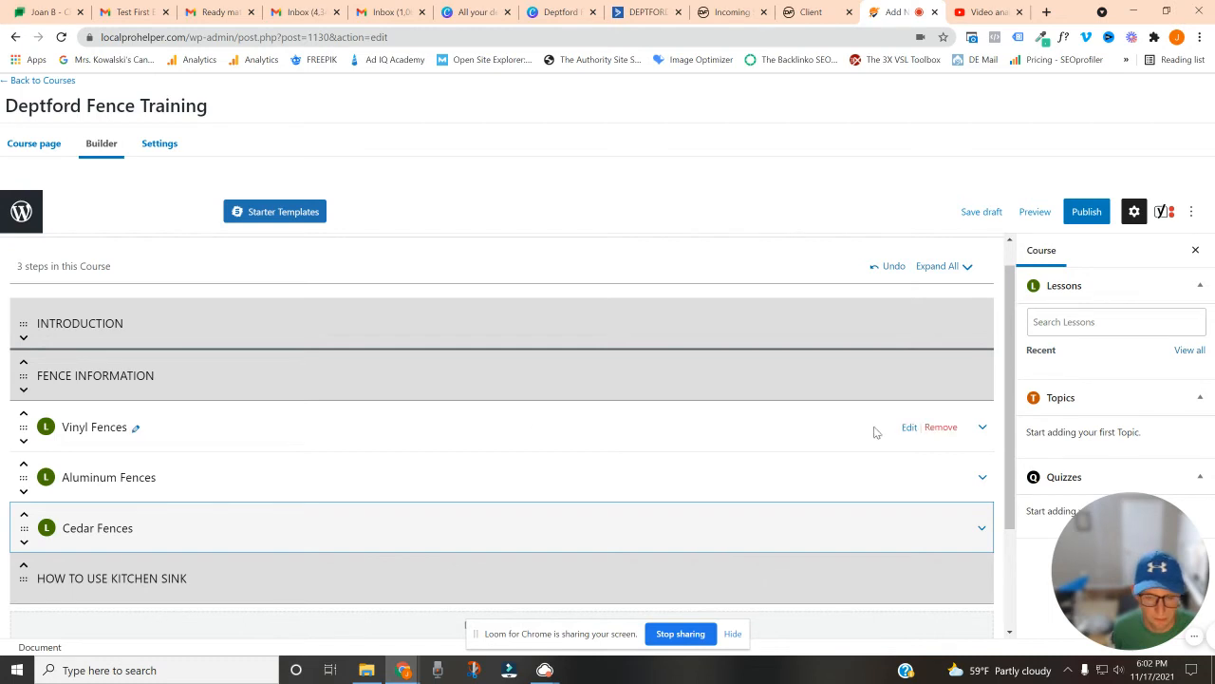
Expand the Vinyl Fences lesson and add a topic named "Styles Available" to it
left_click(979, 427)
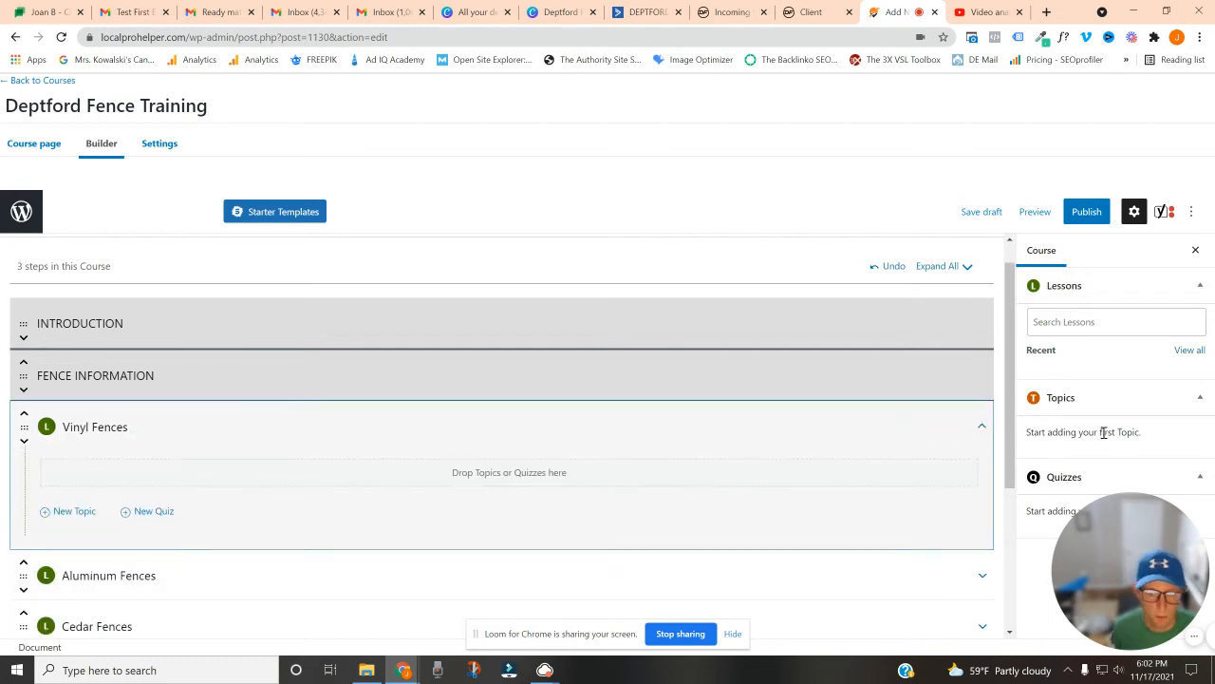
left_click(982, 427)
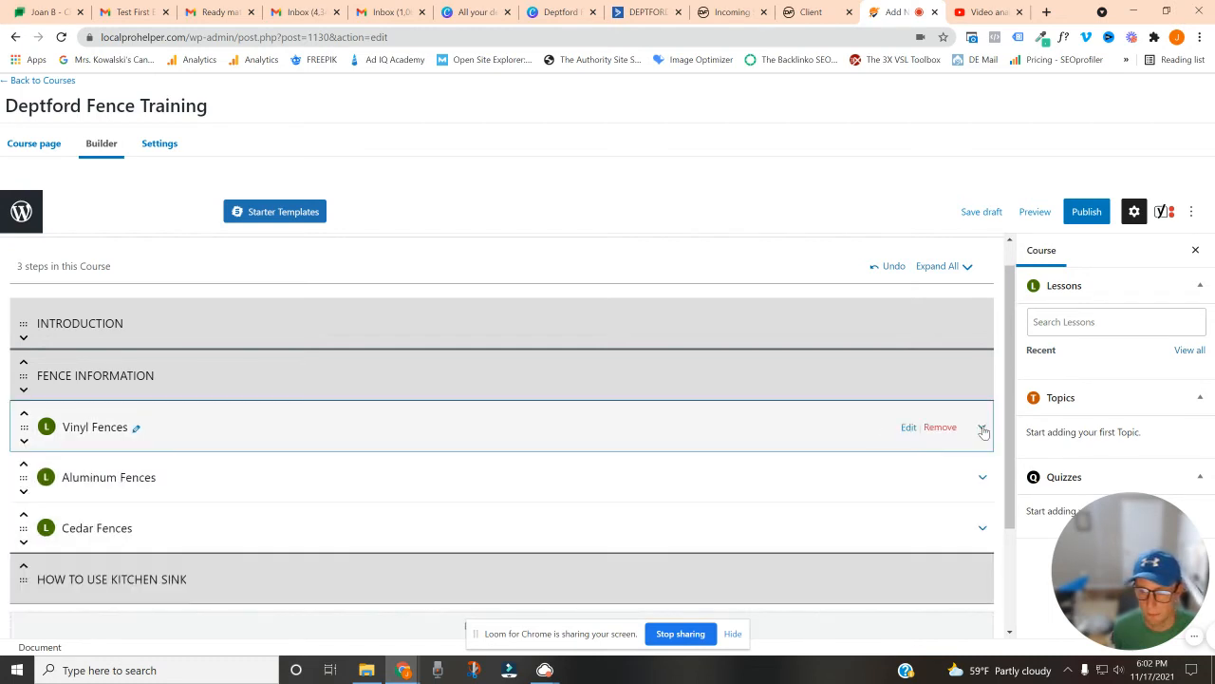
left_click(981, 427)
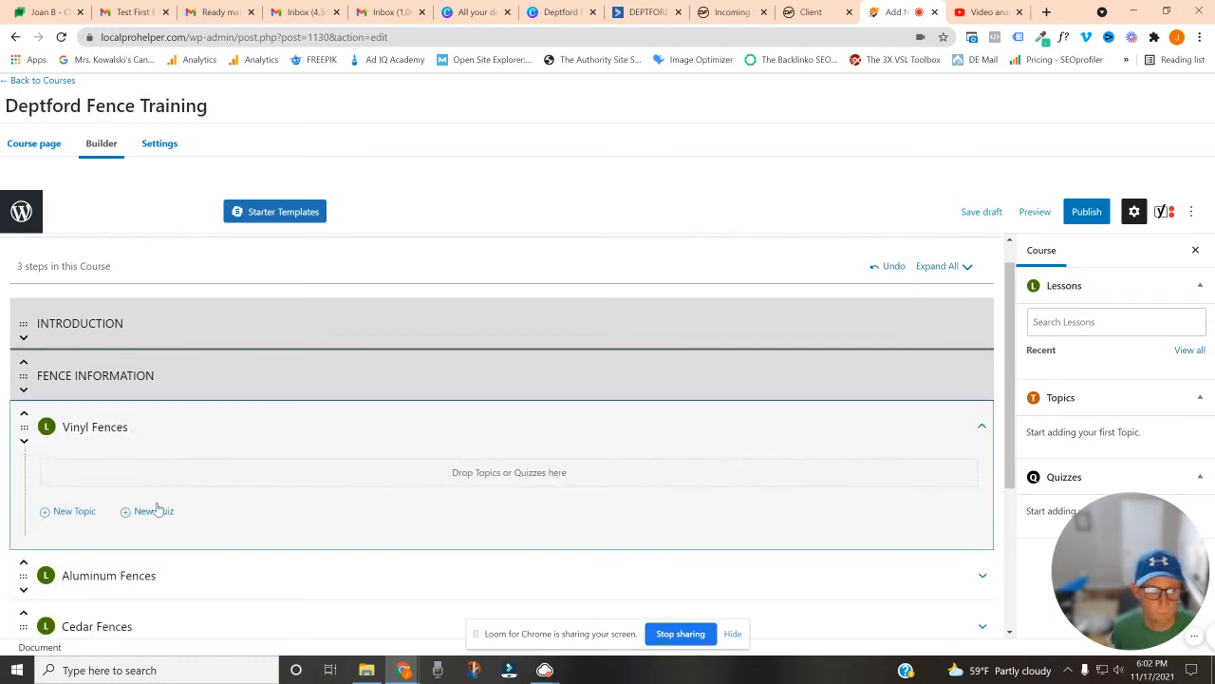
left_click(44, 512)
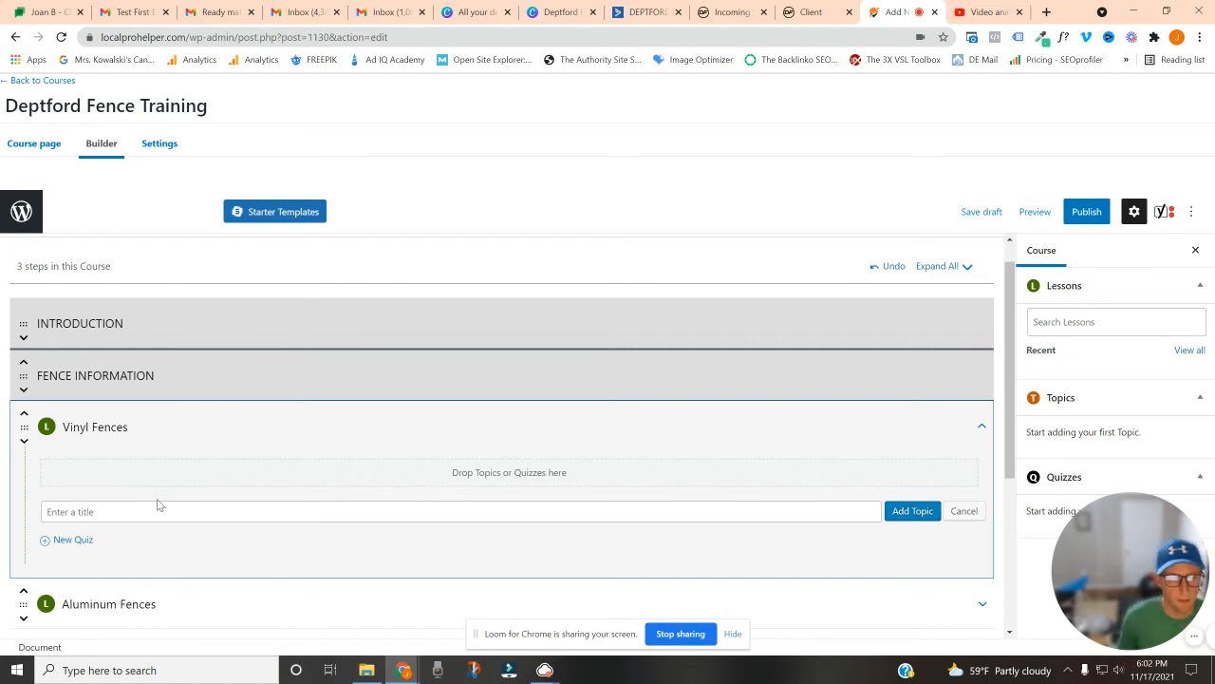
type("Style")
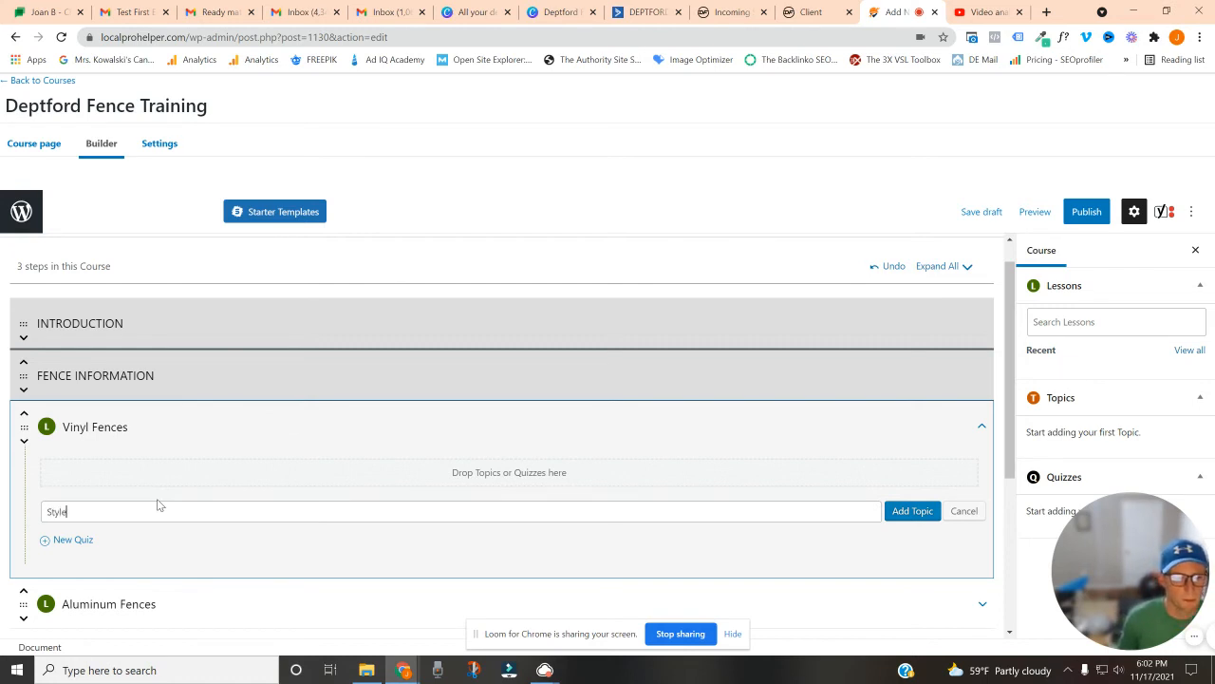
type("s Avai")
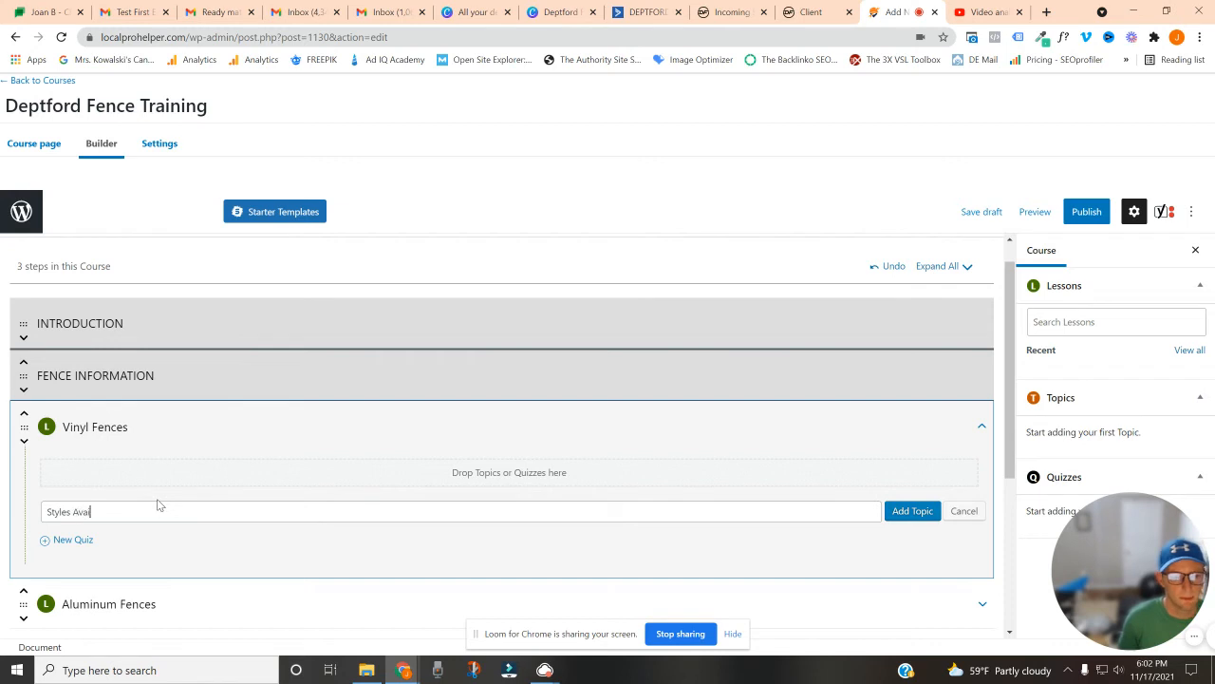
type("lable")
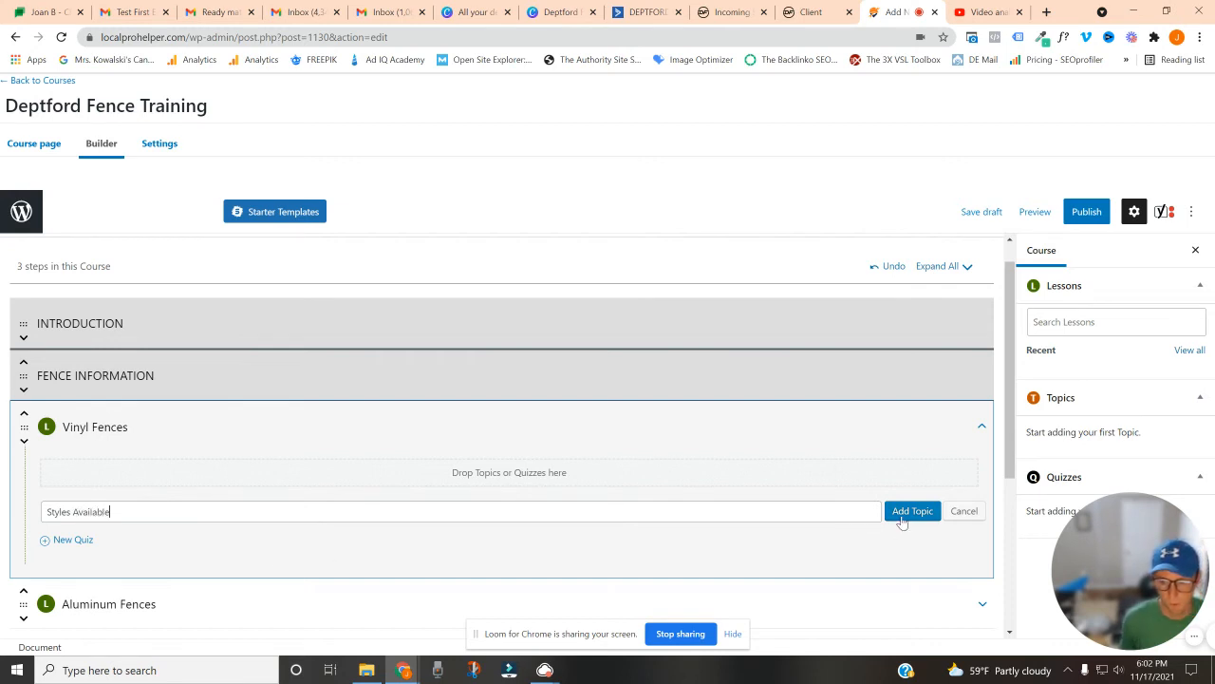
left_click(903, 518)
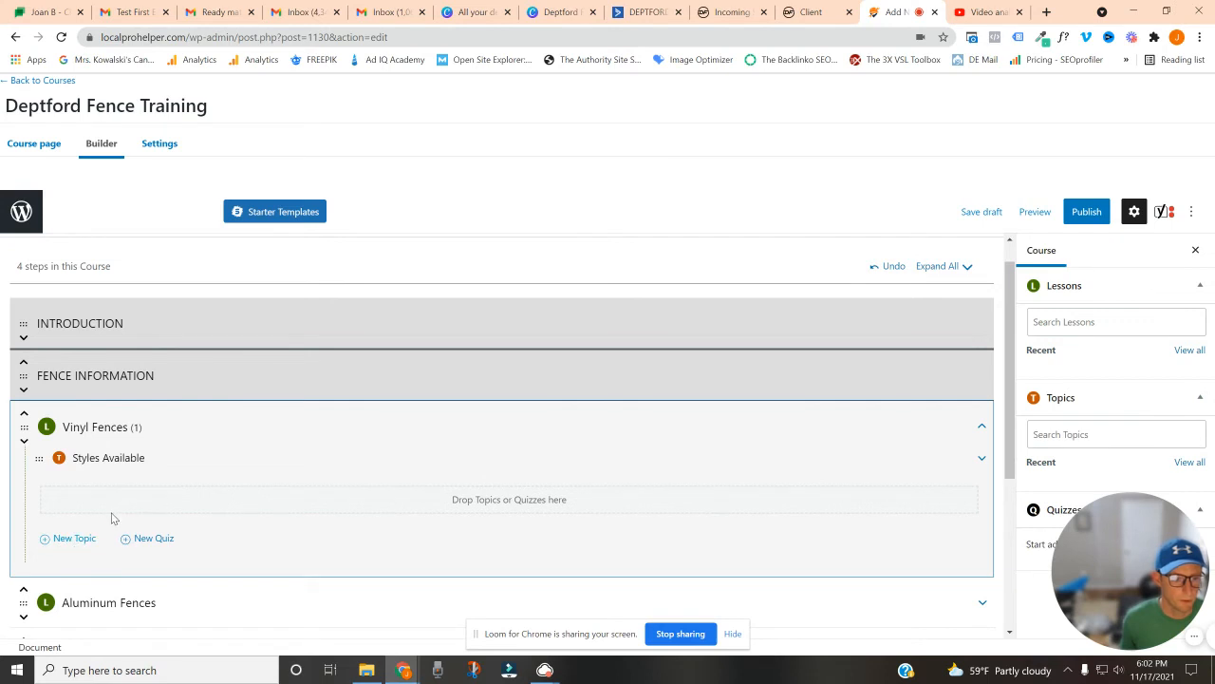
Add a second topic named "Warranty Information" to the Vinyl Fences lesson
left_click(112, 534)
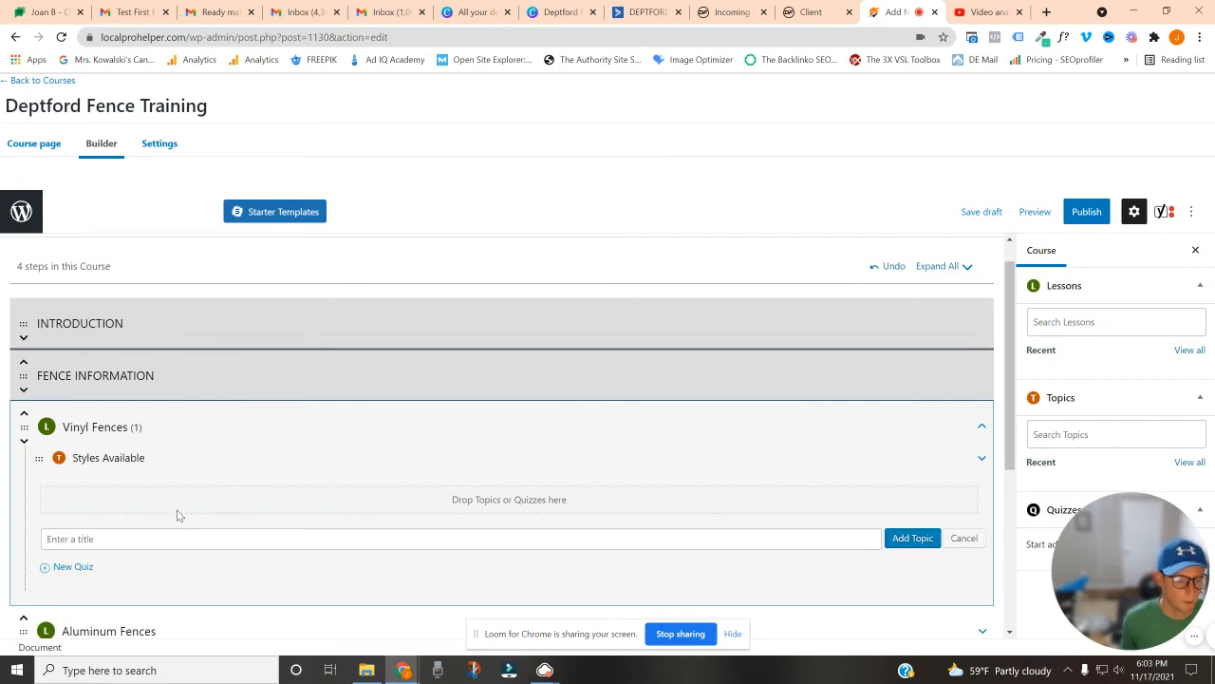
type("Warranty Information")
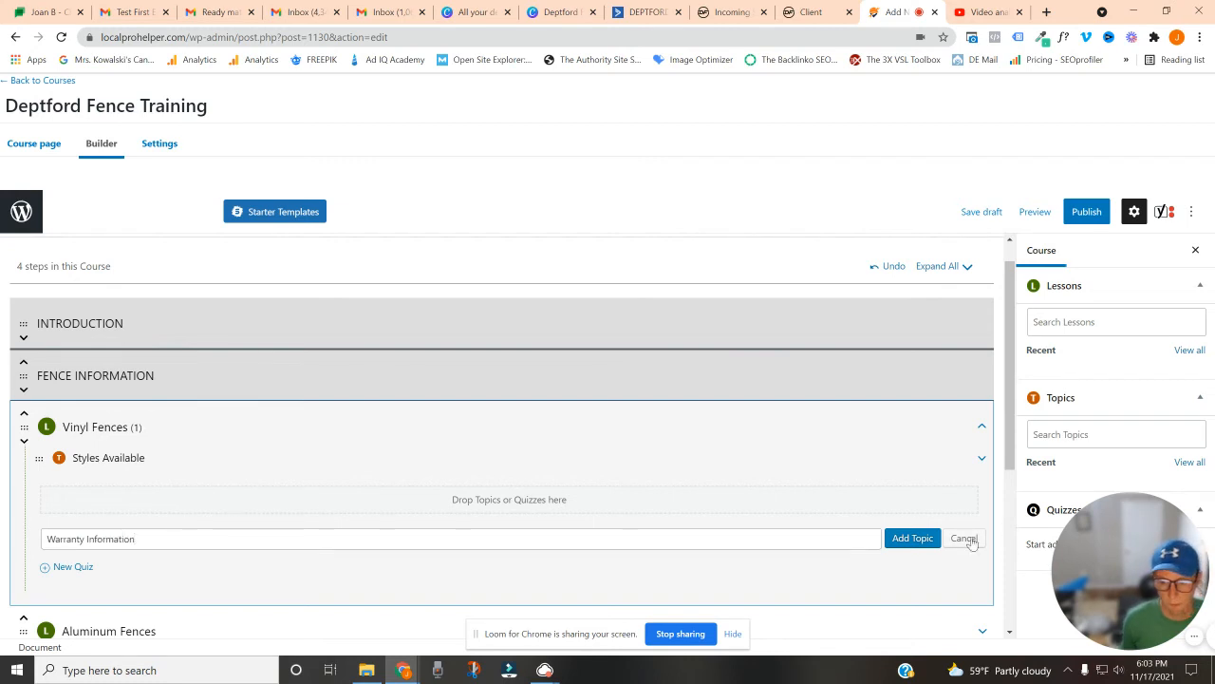
left_click(912, 537)
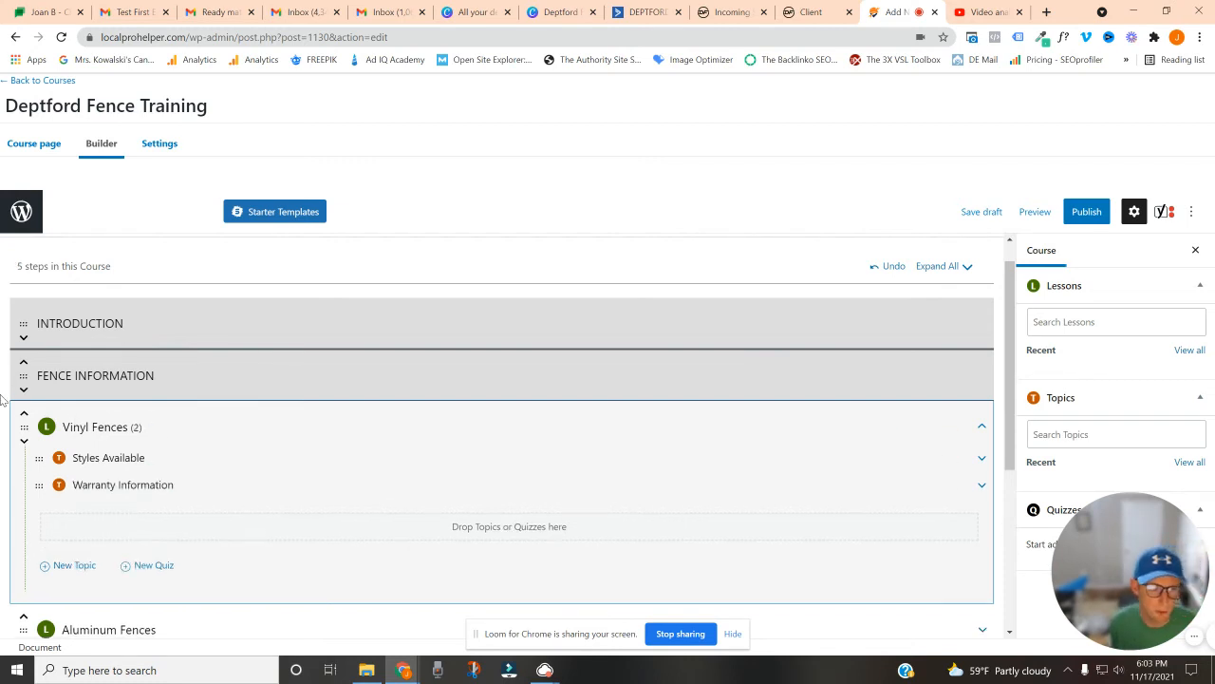
Add a quiz named "Vinyl Warranty" to the Vinyl Fences lesson
left_click(152, 566)
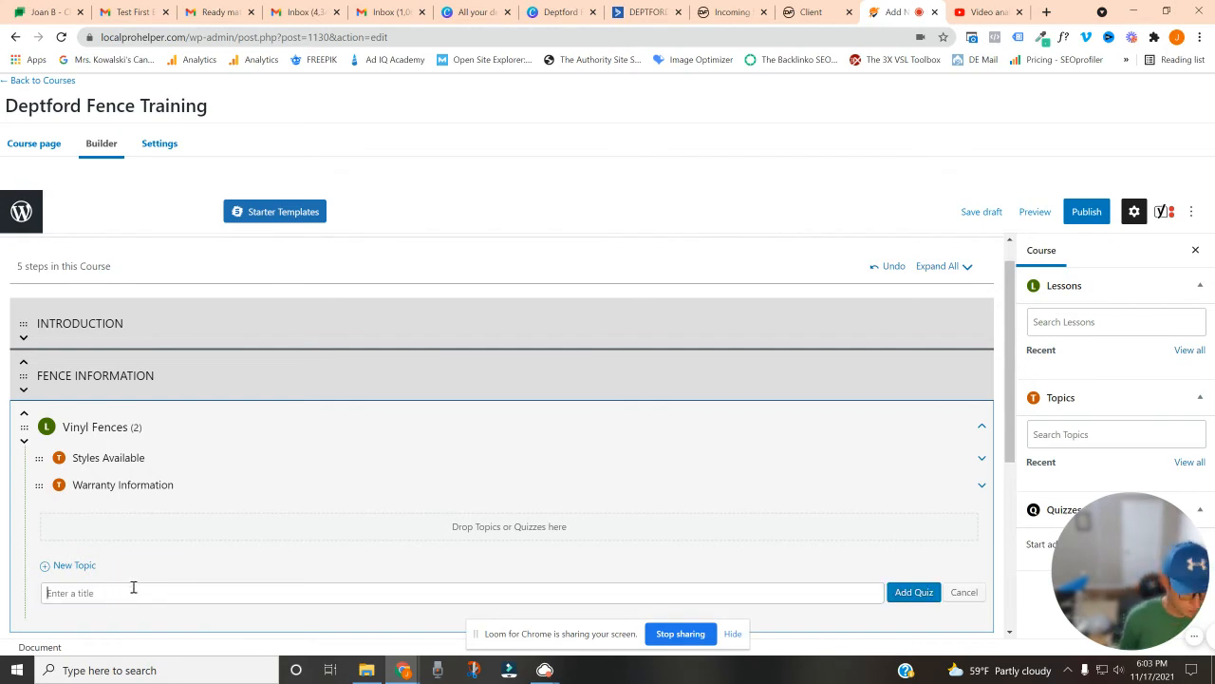
type("War")
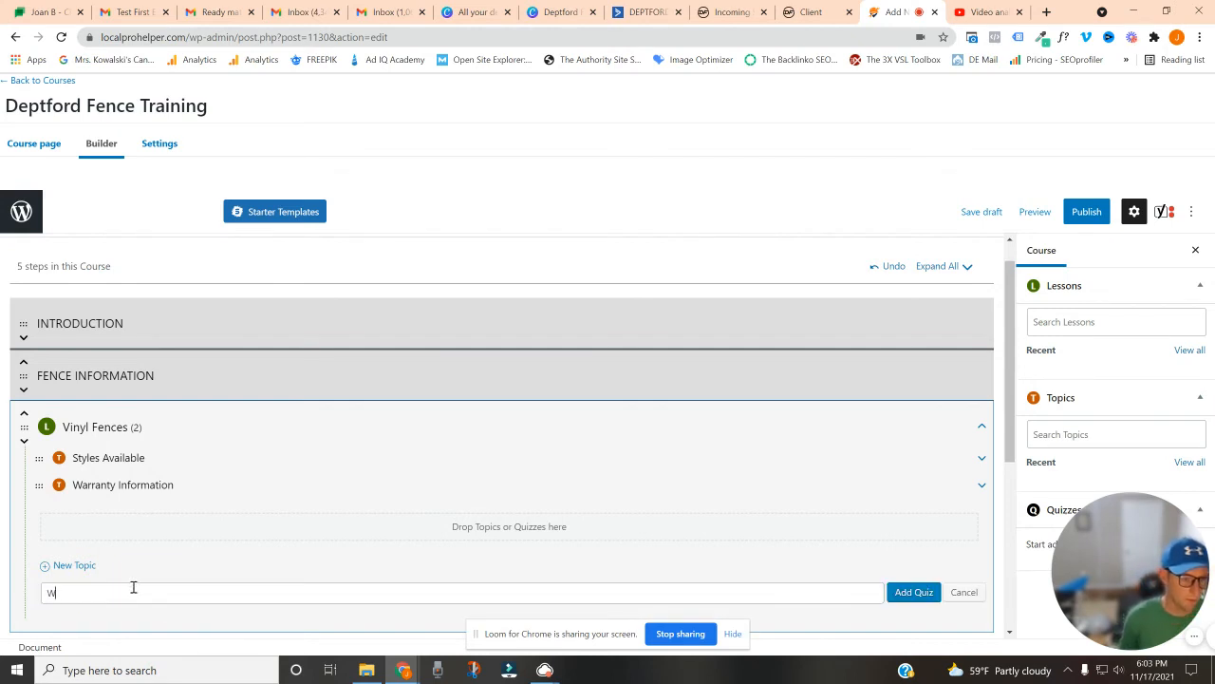
key("BackSpace")
type("V")
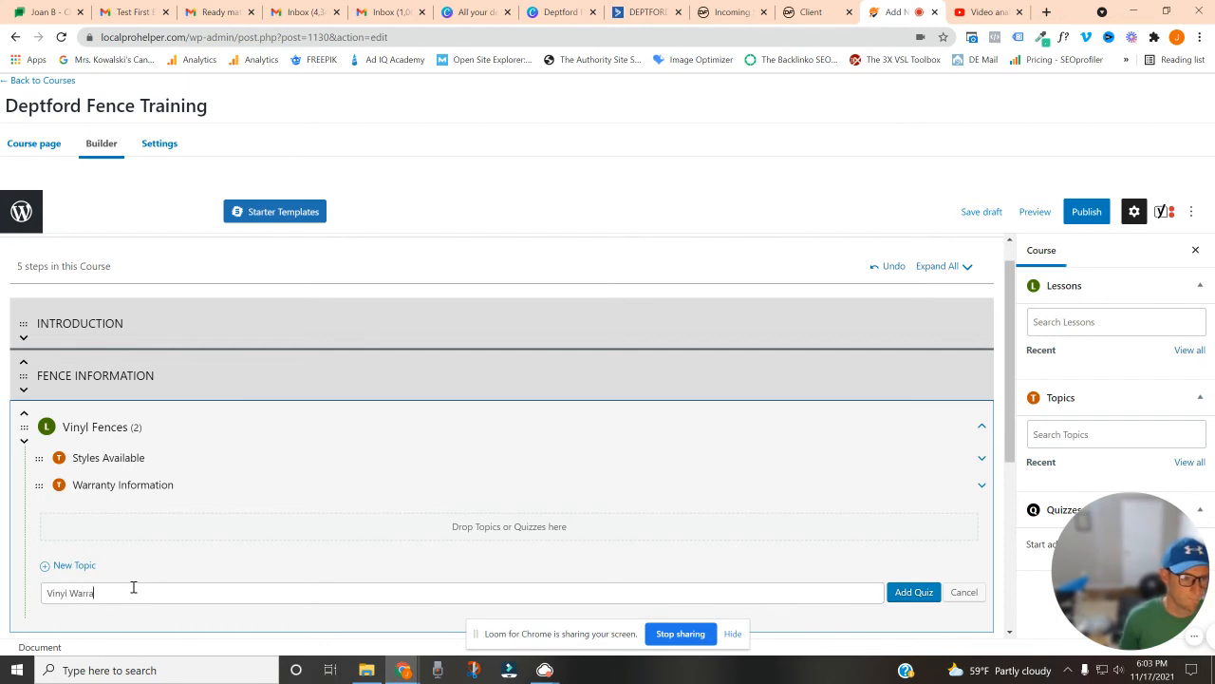
left_click(907, 592)
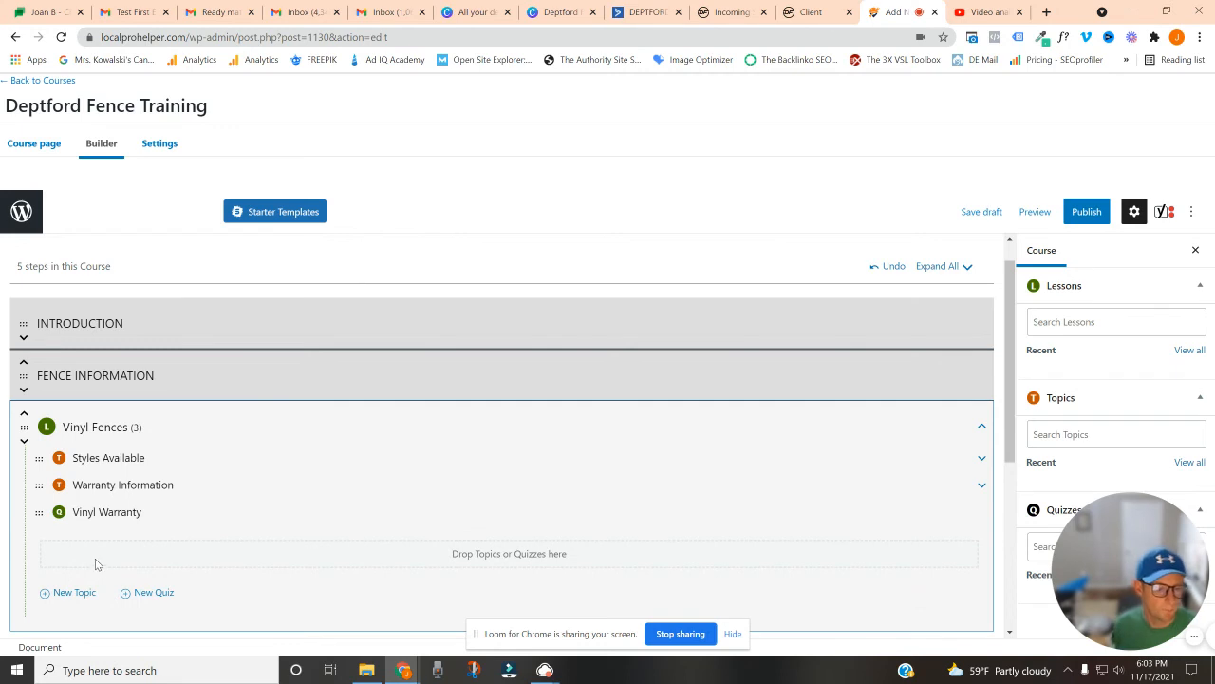
Add another quiz named "Vinyl Styles" to the Vinyl Fences lesson
left_click(145, 598)
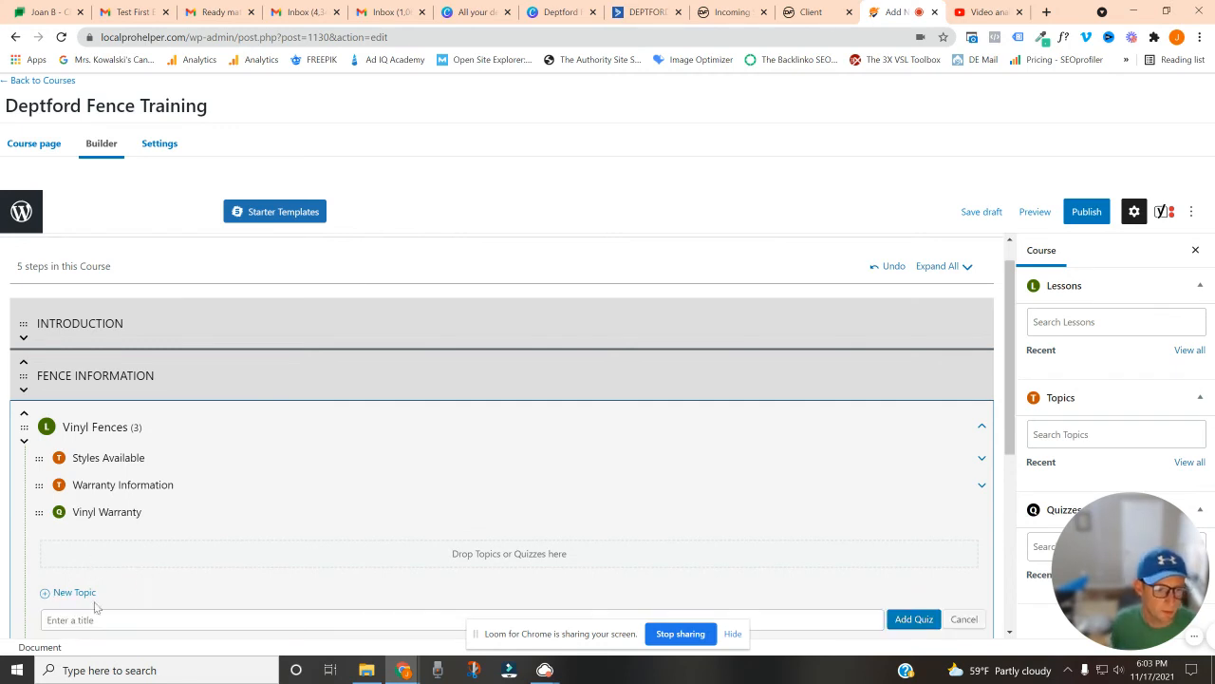
type("V")
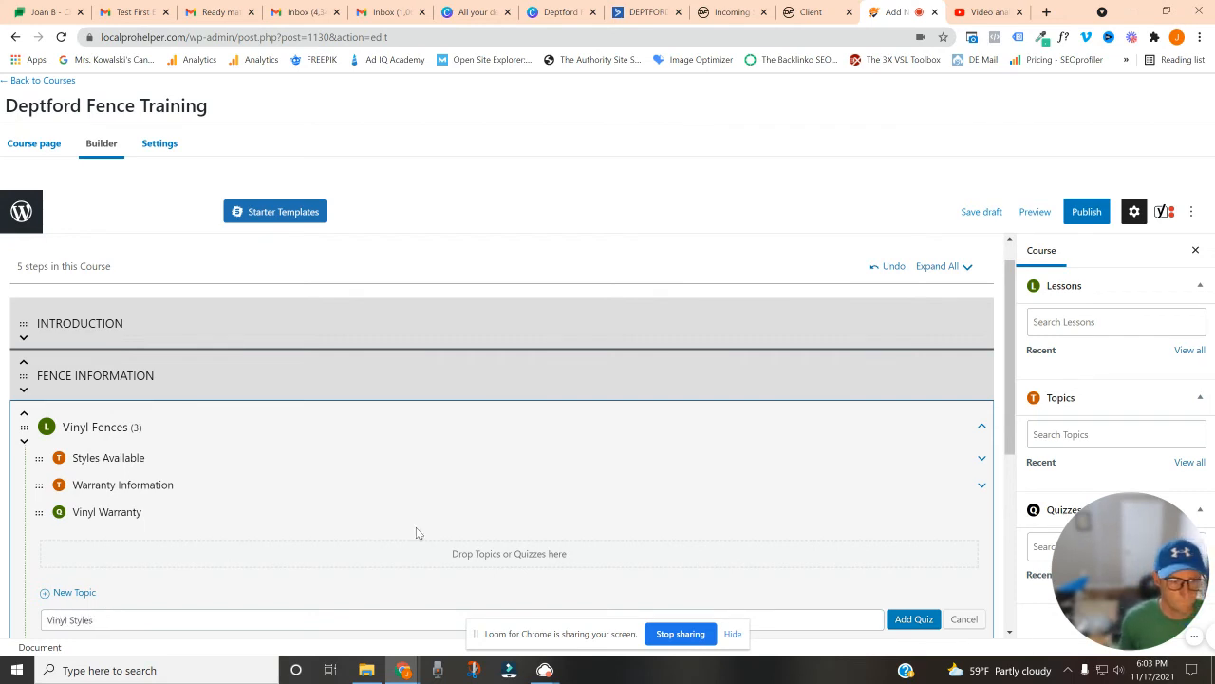
type("inyl Styles")
left_click(897, 618)
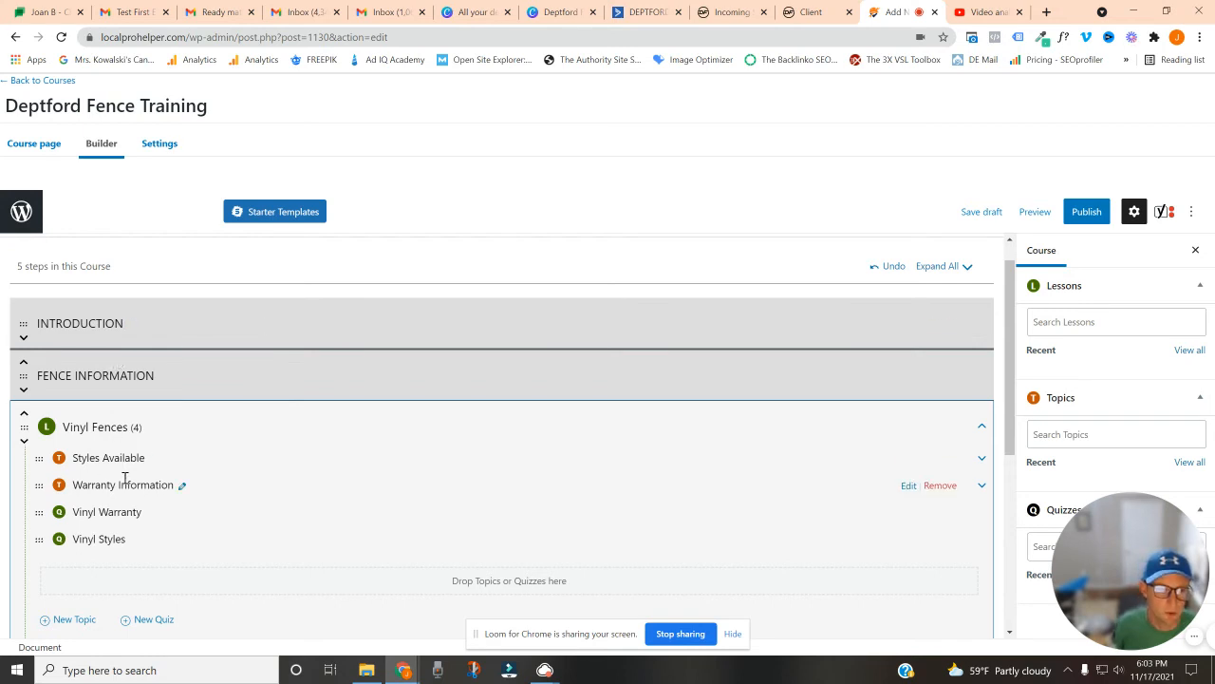
scroll(149, 462, "down", 1)
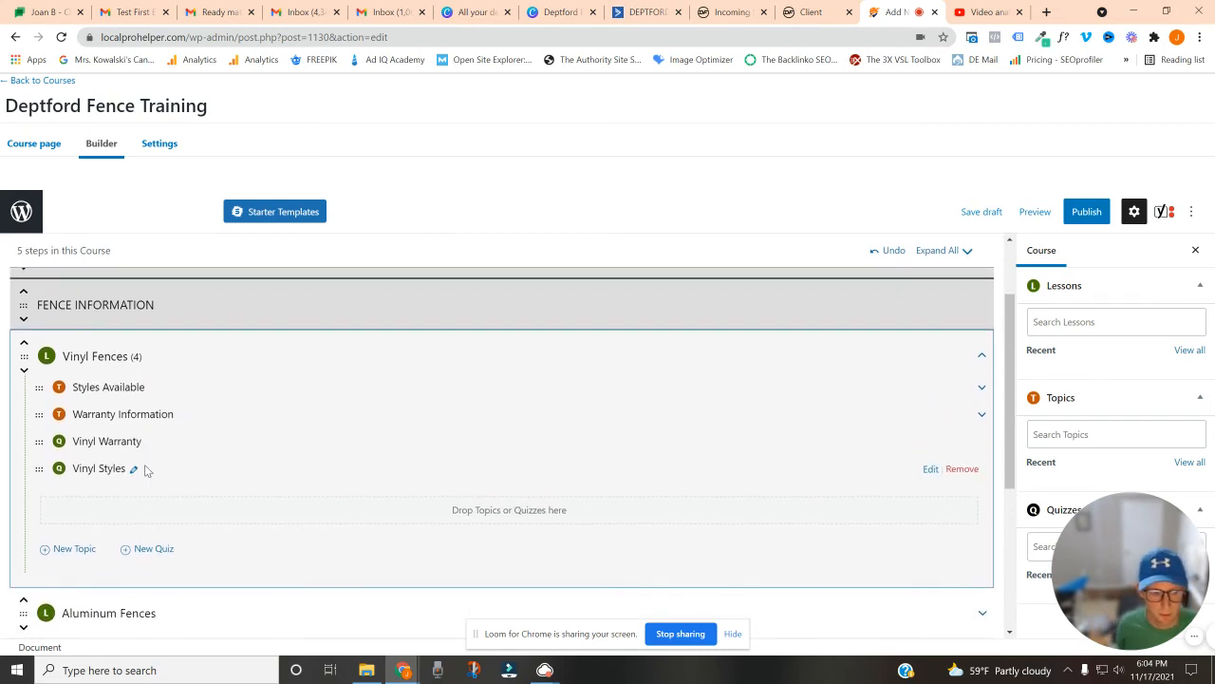
scroll(145, 469, "up", 1)
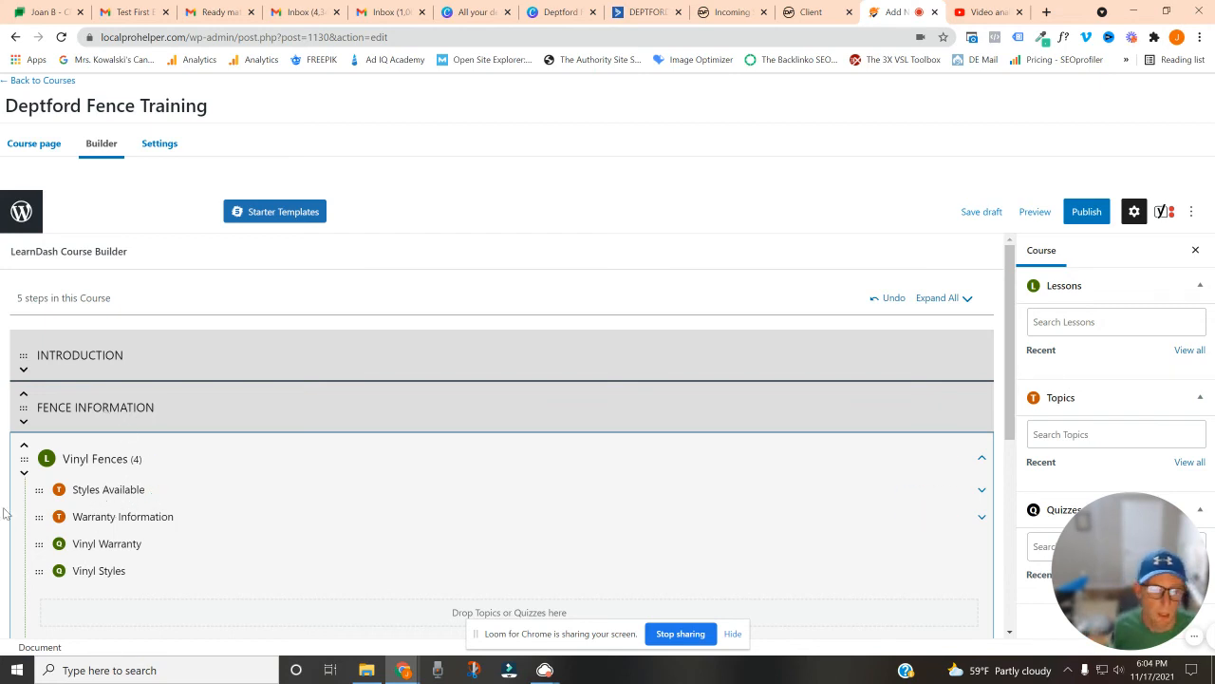
scroll(61, 516, "down", 5)
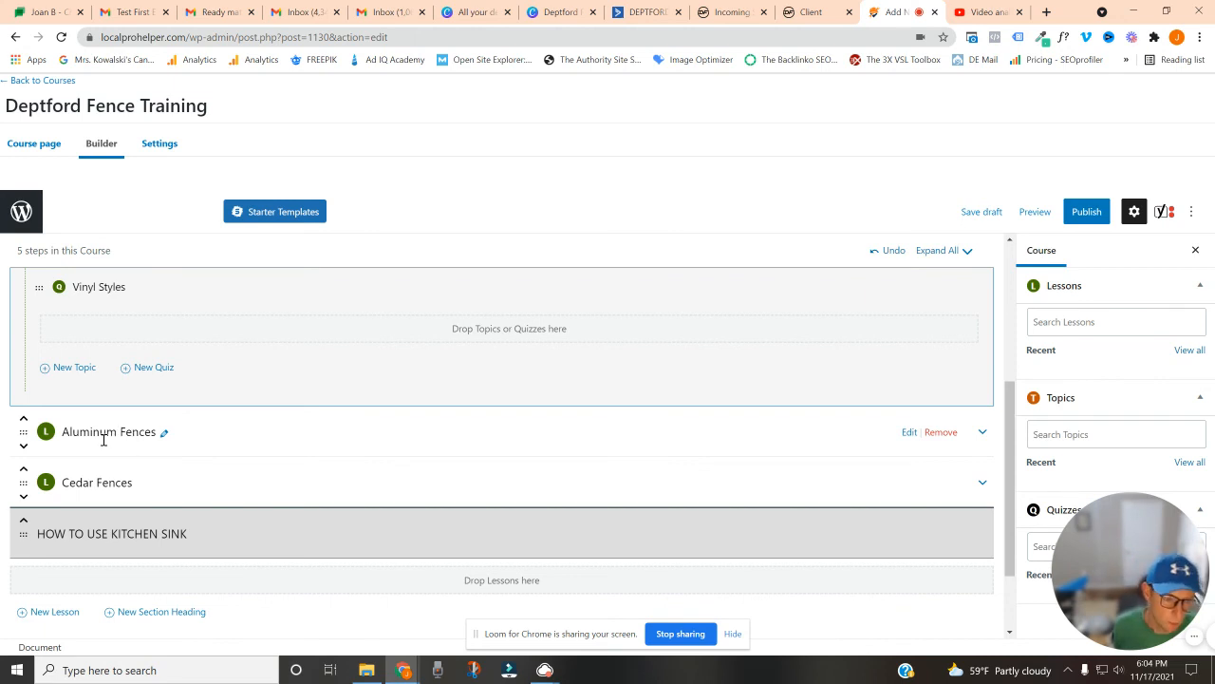
scroll(133, 482, "down", 1)
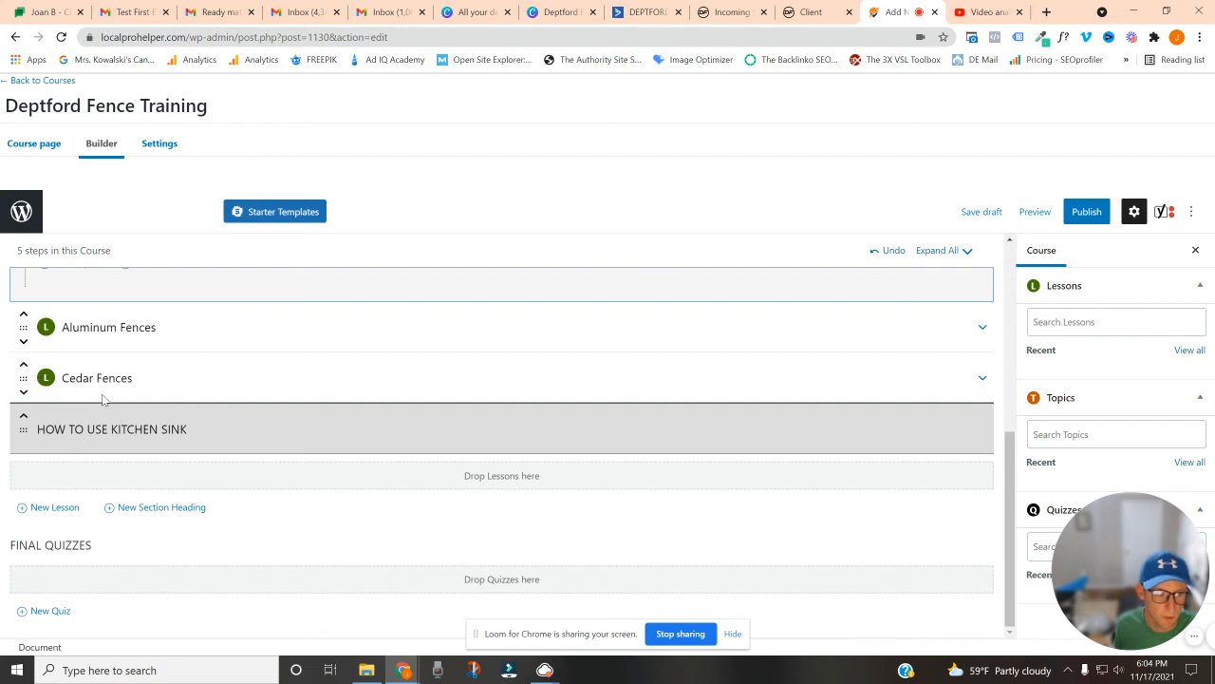
scroll(105, 399, "up", 3)
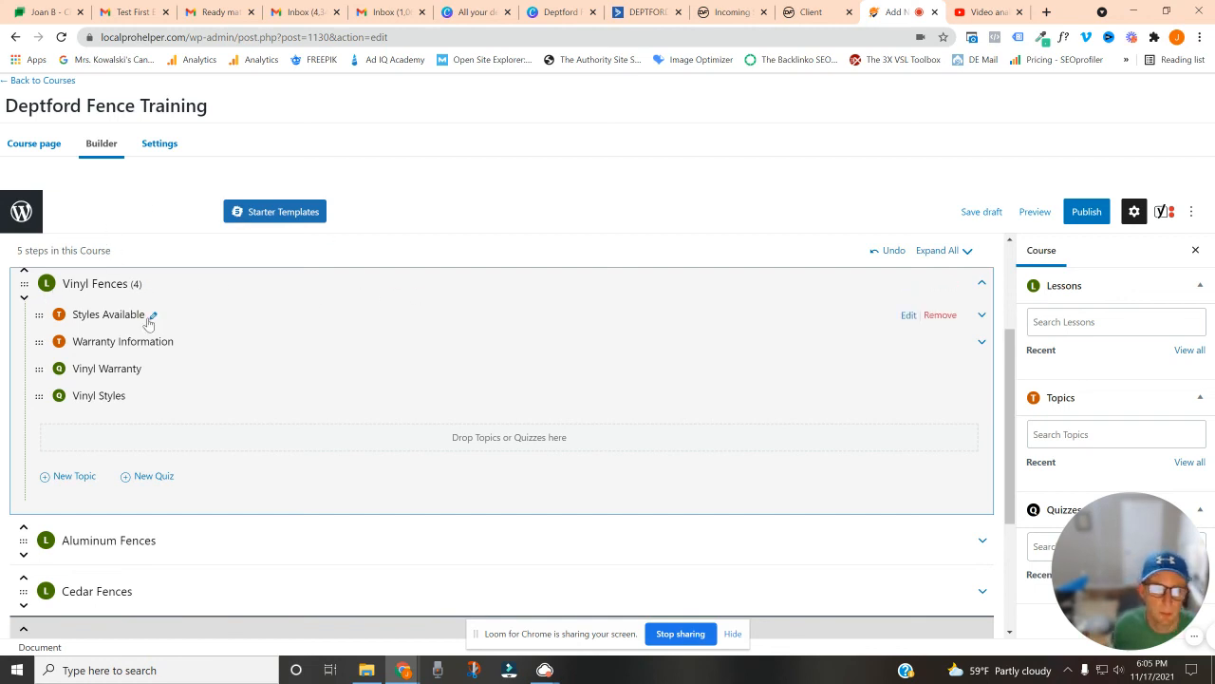
scroll(138, 321, "up", 1)
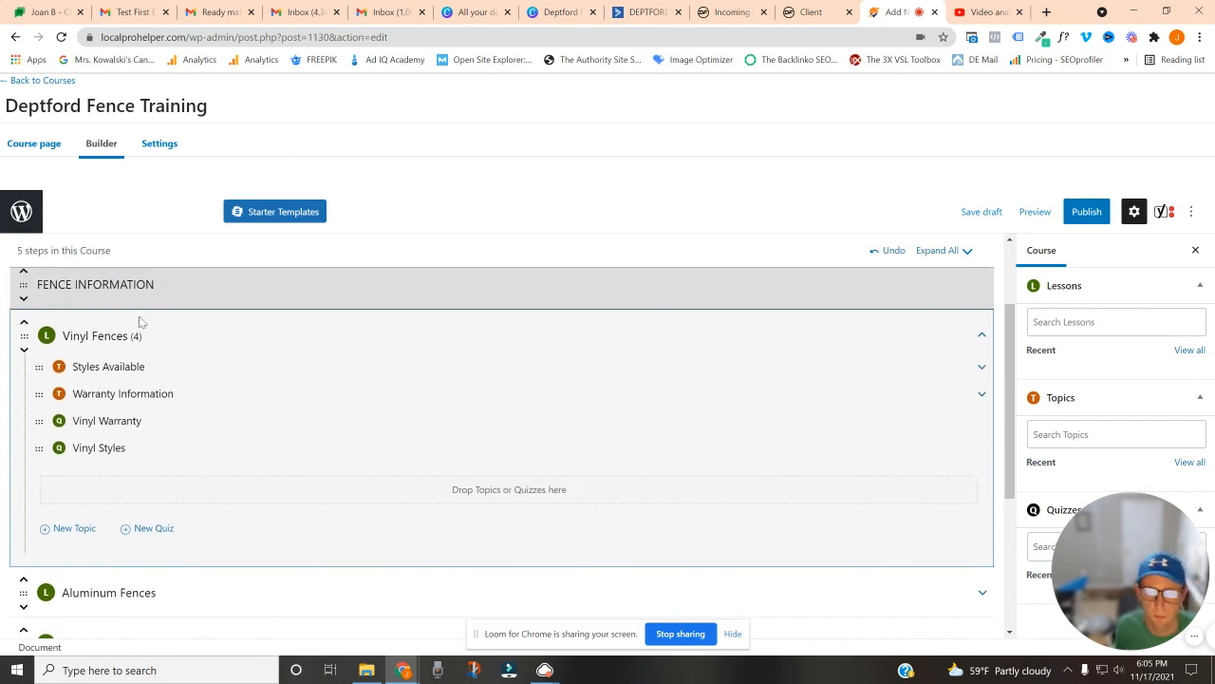